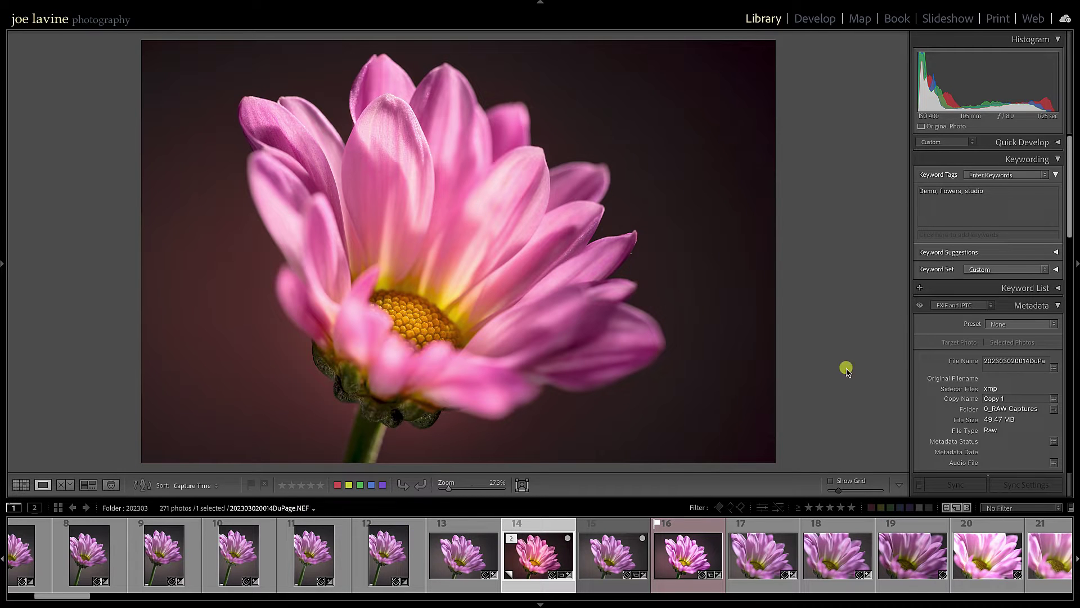
click(825, 21)
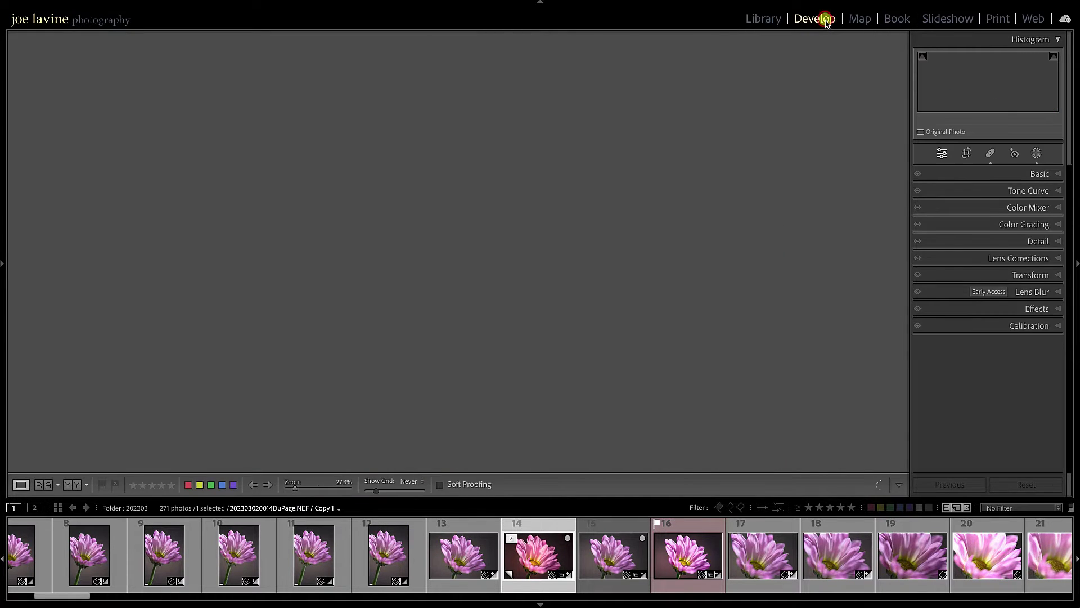
click(1058, 173)
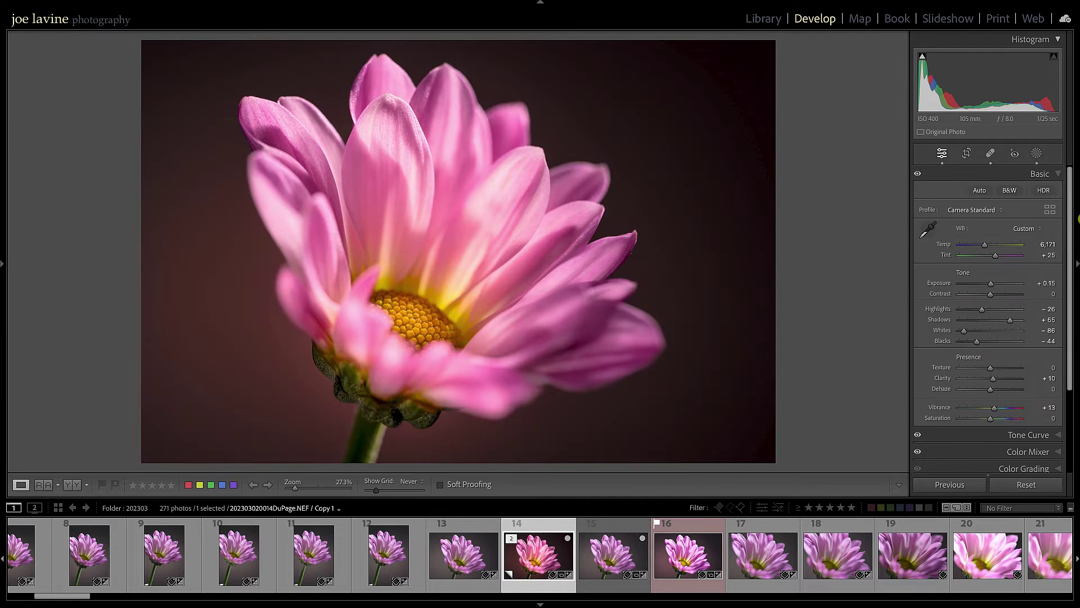
click(1053, 174)
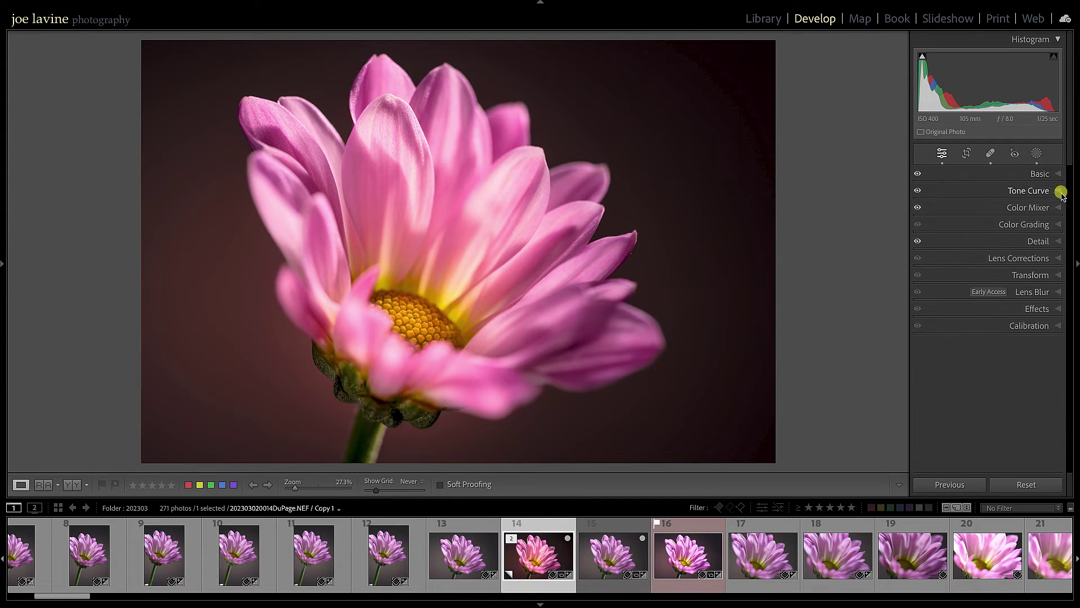
click(1059, 191)
click(1058, 191)
Step: Open the pink flower photo in Adobe Photoshop 2024 through the Edit In menu
right_click(453, 162)
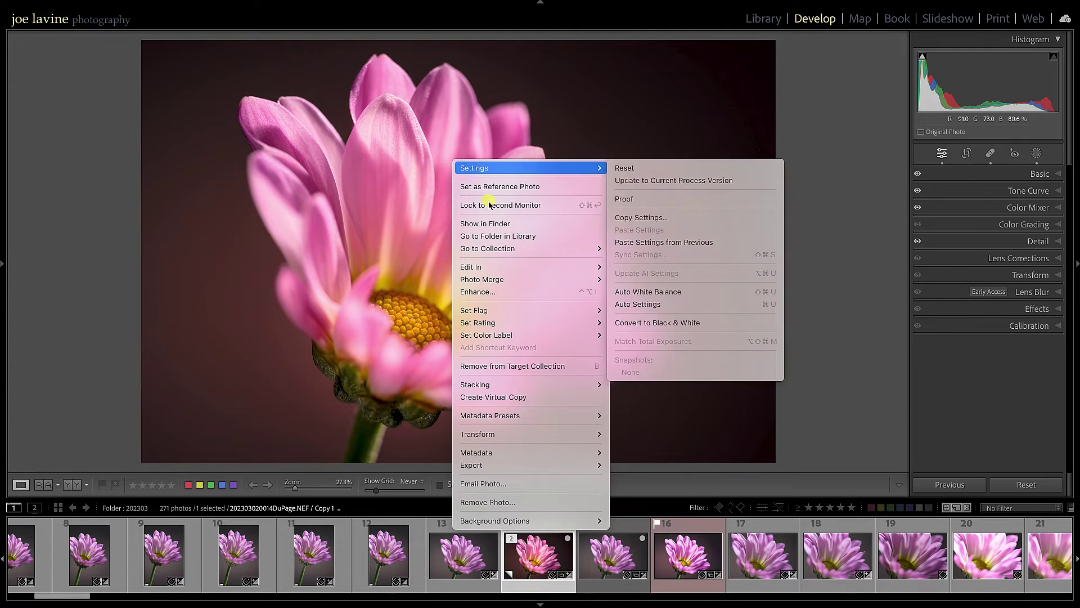
mouse_move(507, 267)
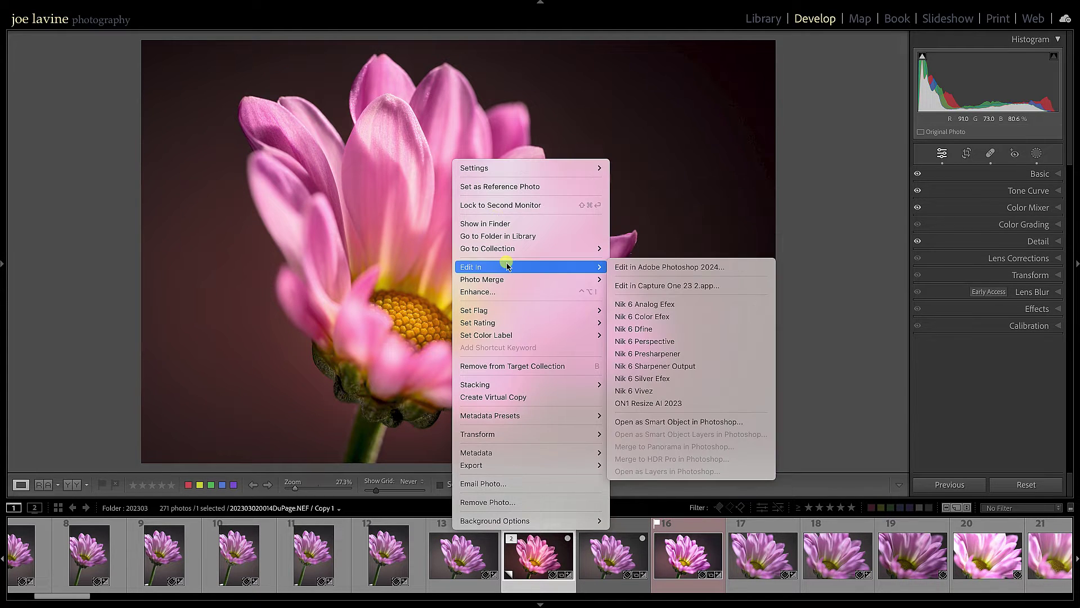
click(634, 268)
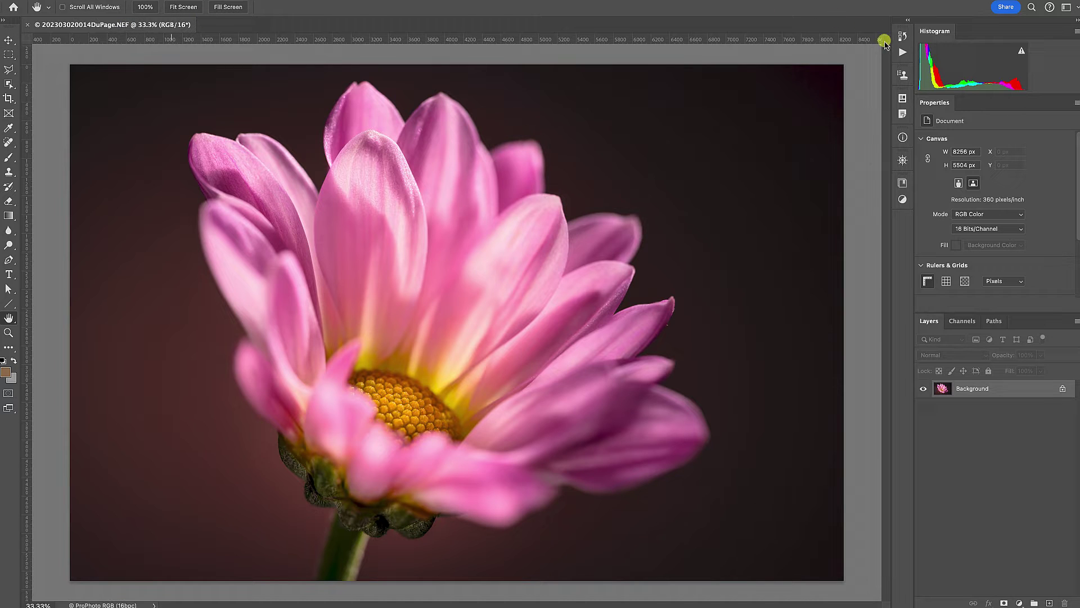
Step: Apply the BW w/tint action to the flower photo from the Actions panel
click(903, 53)
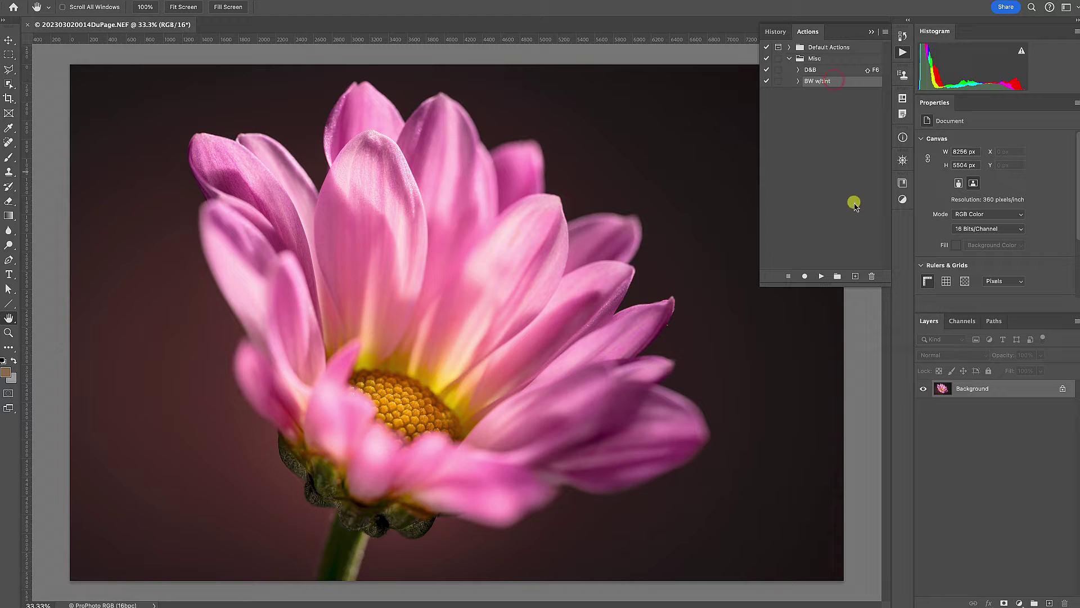
click(822, 275)
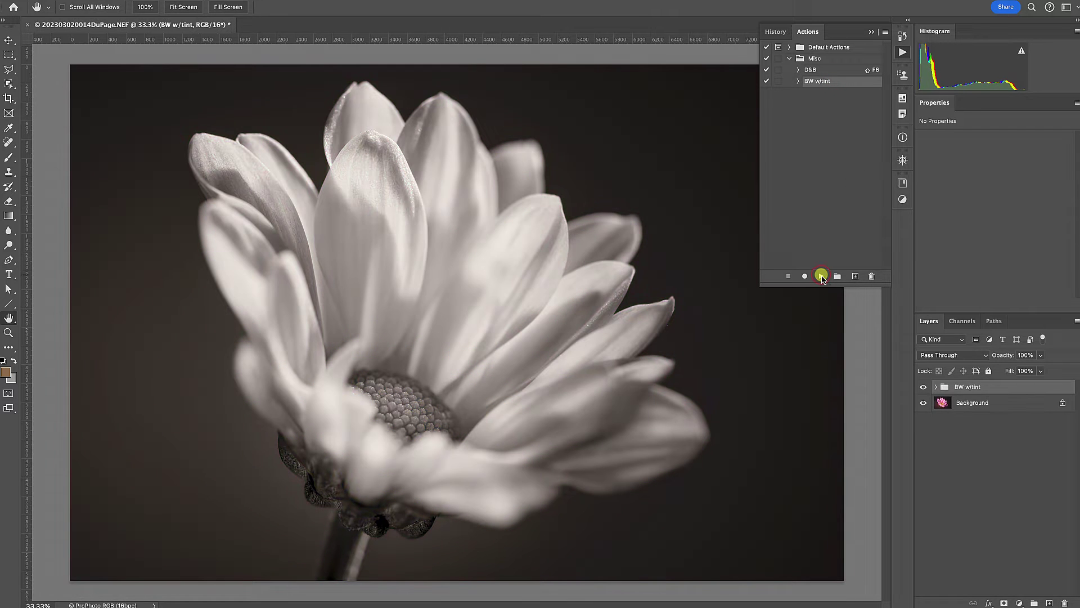
click(871, 32)
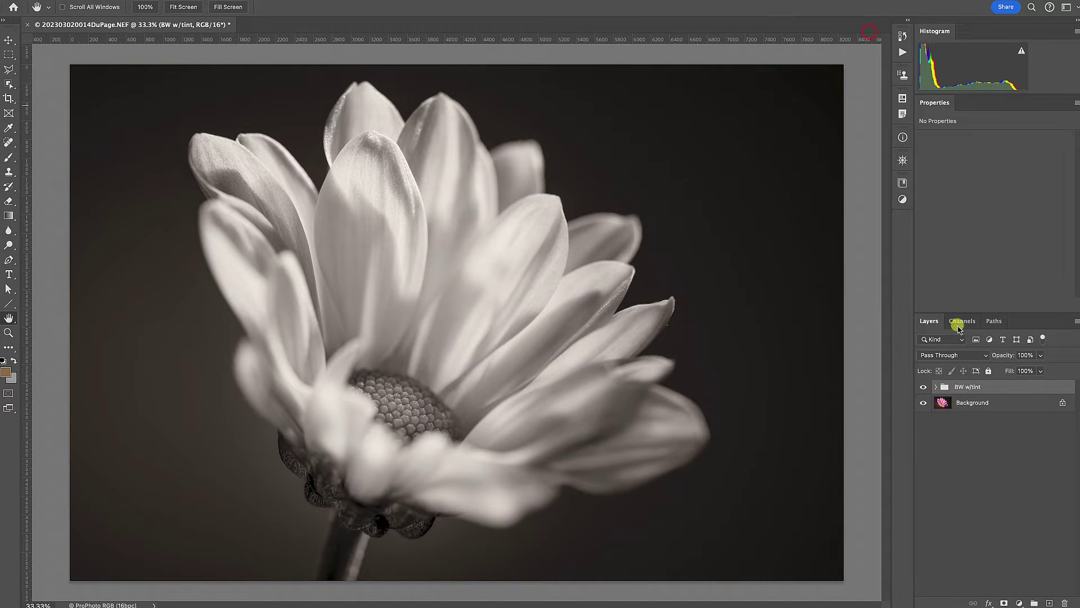
Step: Inspect the layers inside the BW w/tint group, then save the image back as a PSD
click(935, 387)
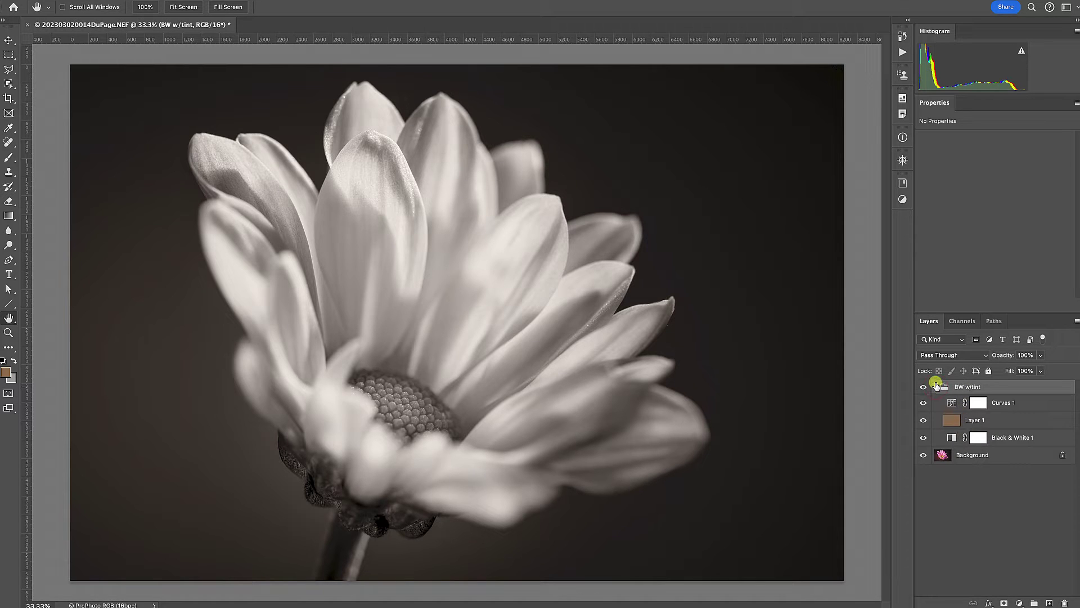
click(936, 387)
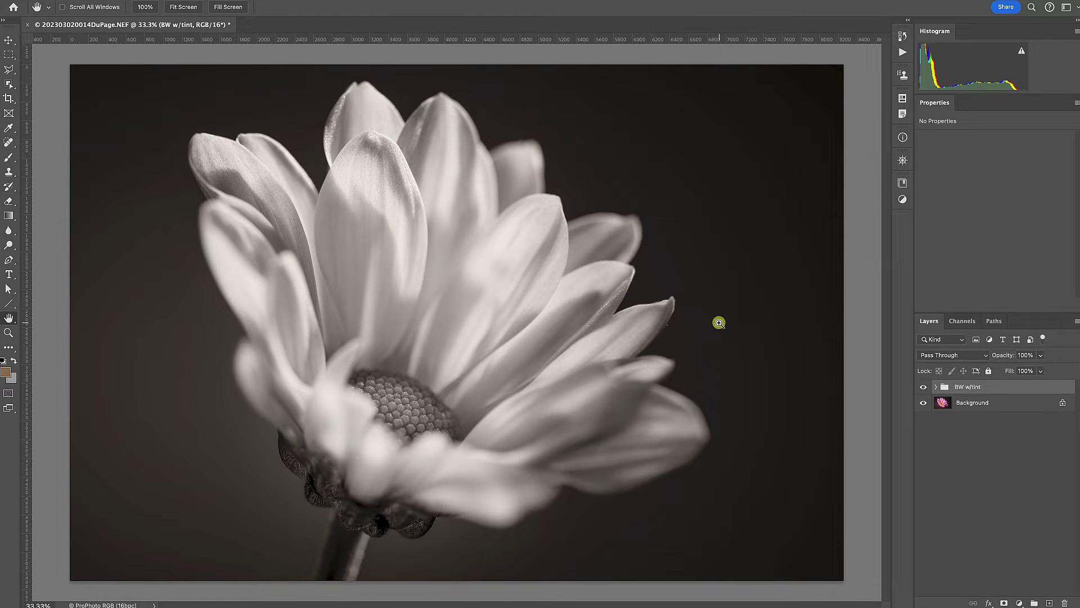
key(ctrl+s)
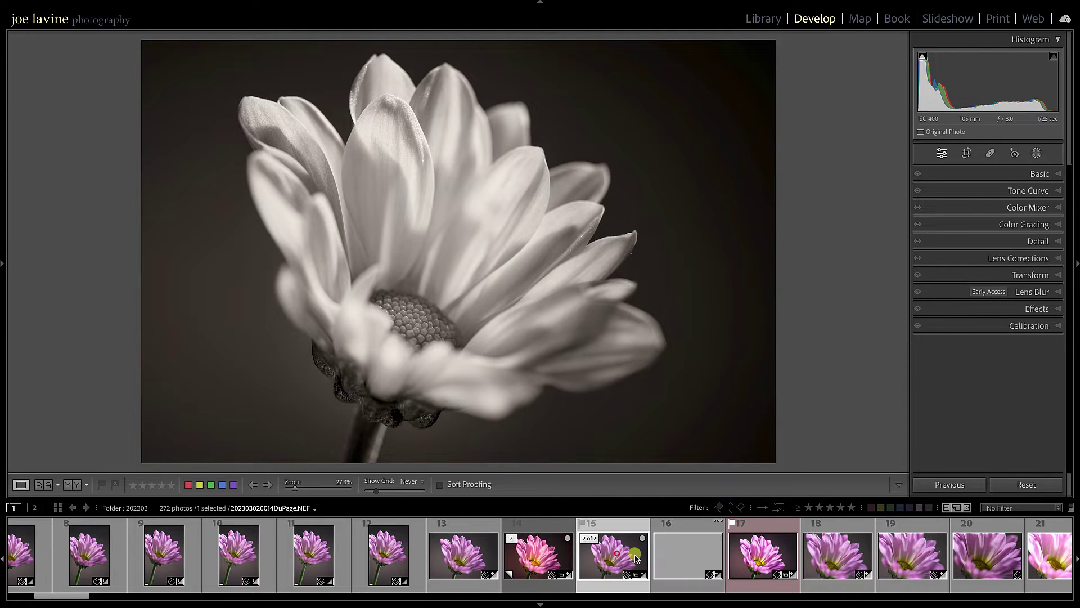
Step: Show the info overlay and compare the black-and-white PSD with the colour original
click(670, 552)
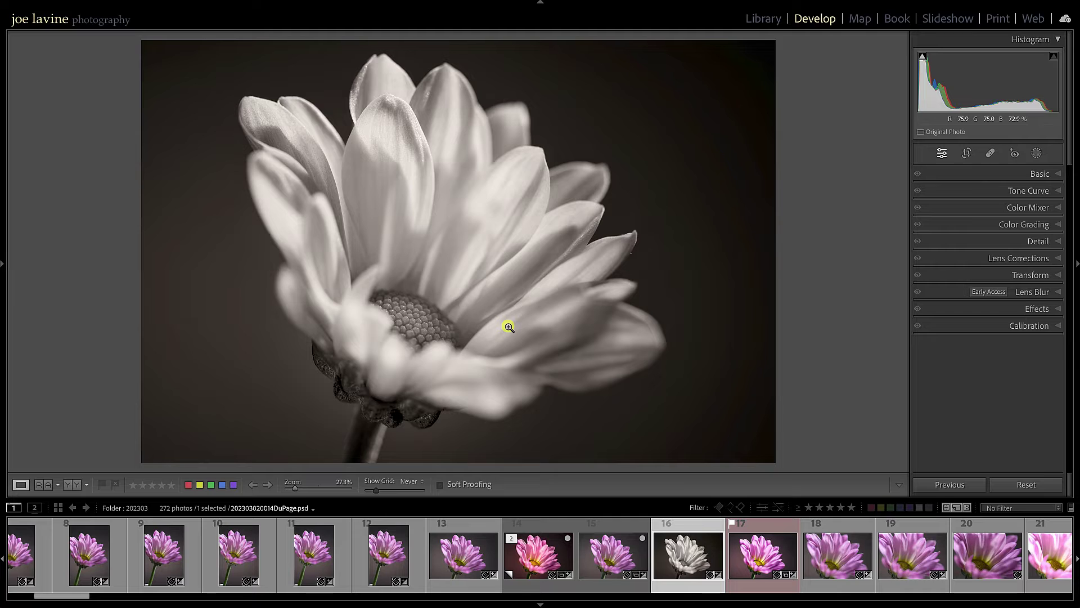
key(i)
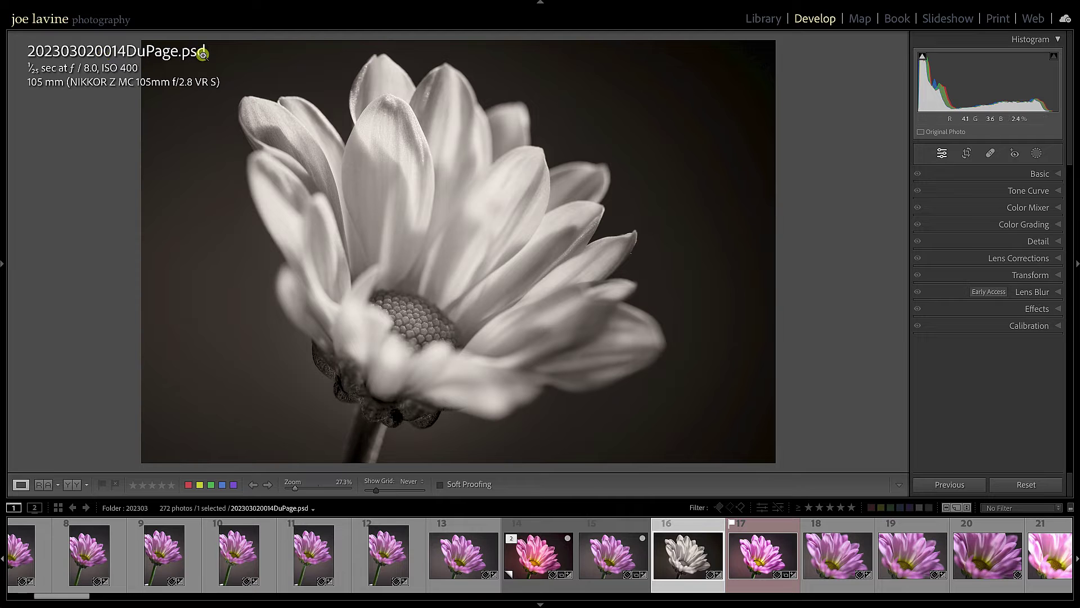
click(539, 567)
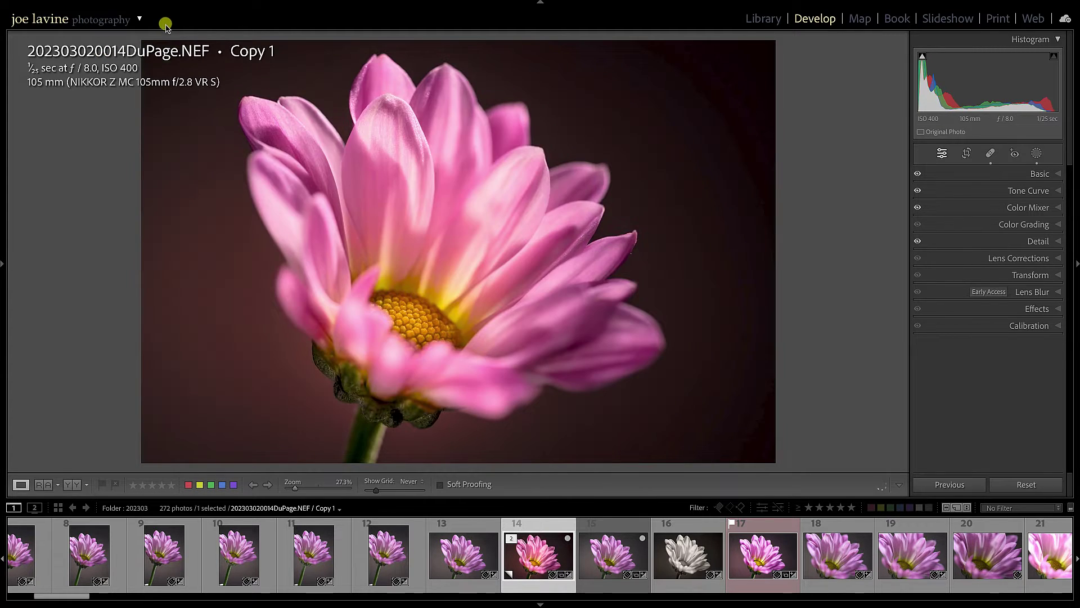
click(689, 567)
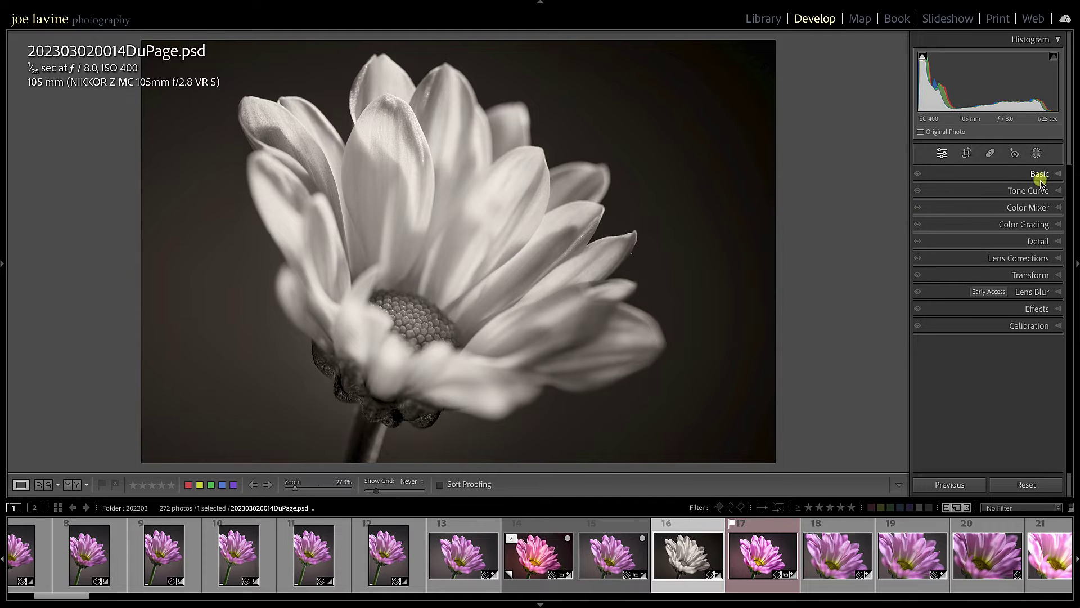
Step: Compare the Basic panel settings of the PSD and the colour original
click(1058, 175)
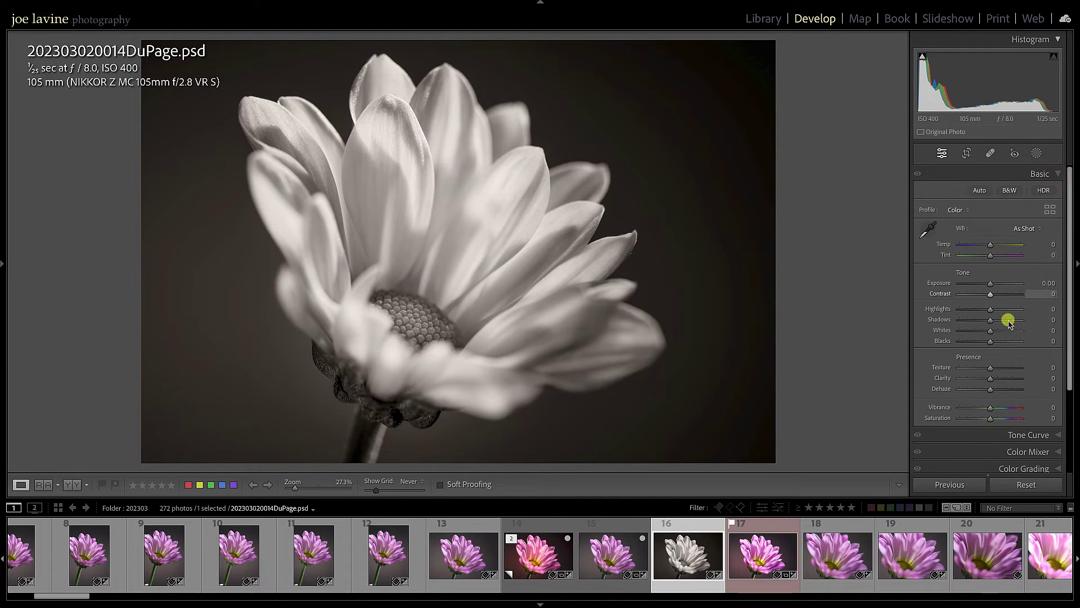
click(545, 559)
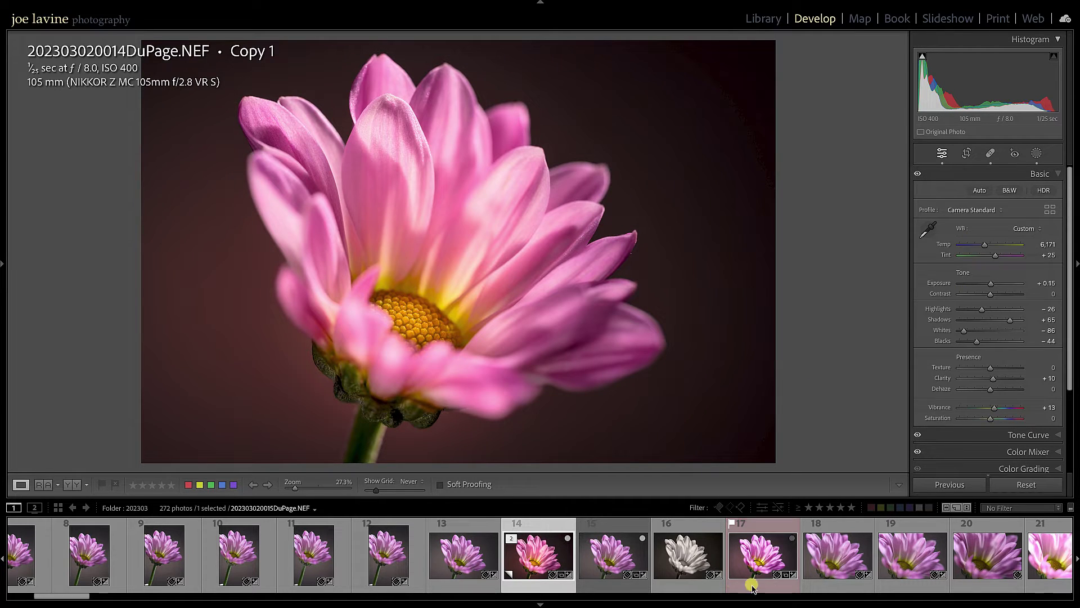
click(690, 564)
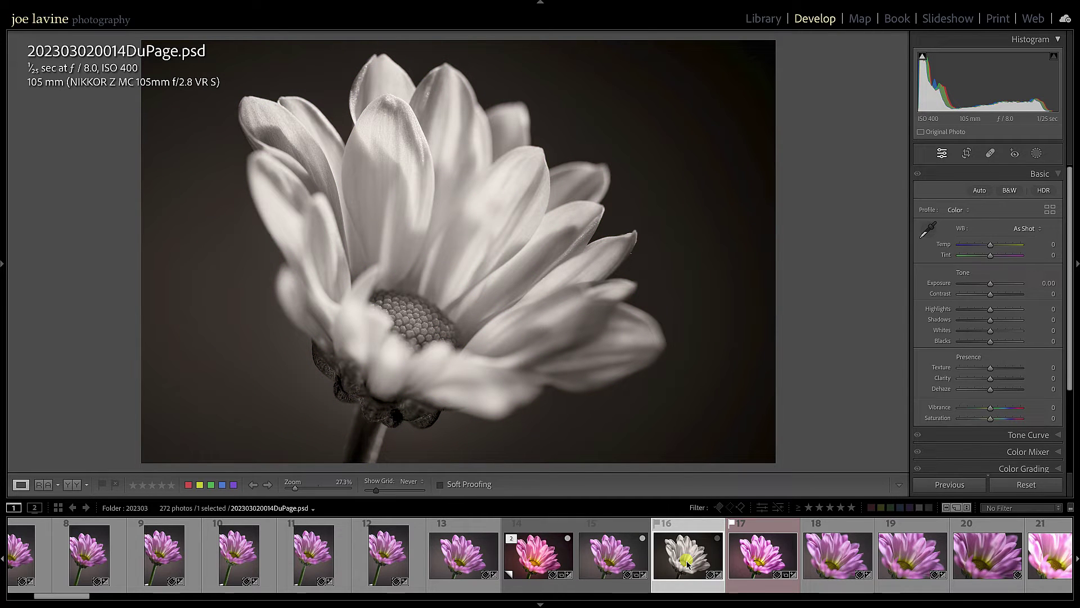
Step: Reopen the black-and-white PSD in Photoshop 2024 with the Edit Original option
right_click(493, 196)
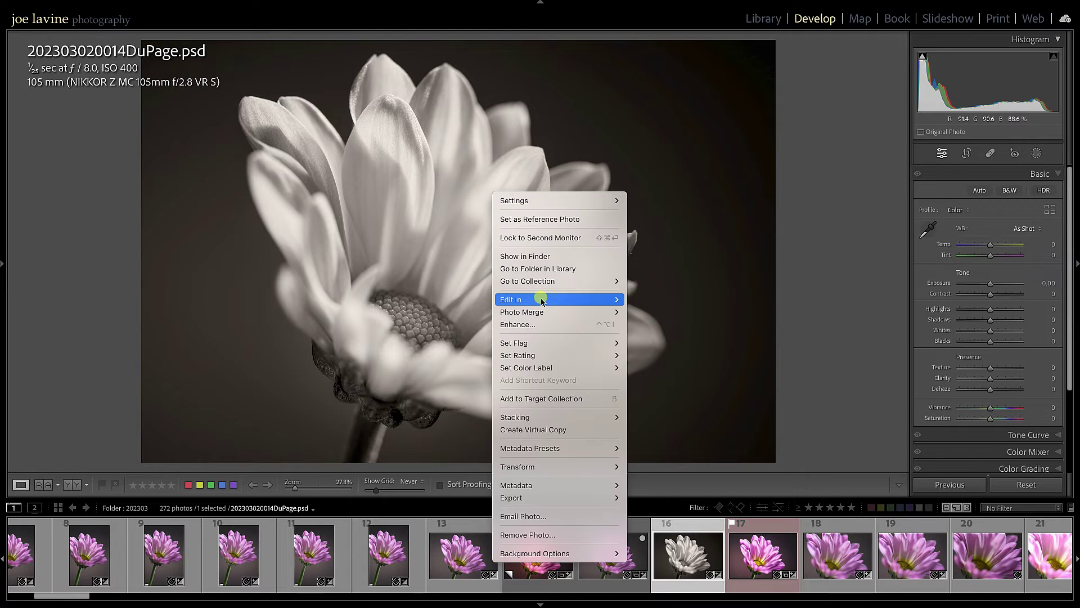
mouse_move(543, 299)
click(657, 300)
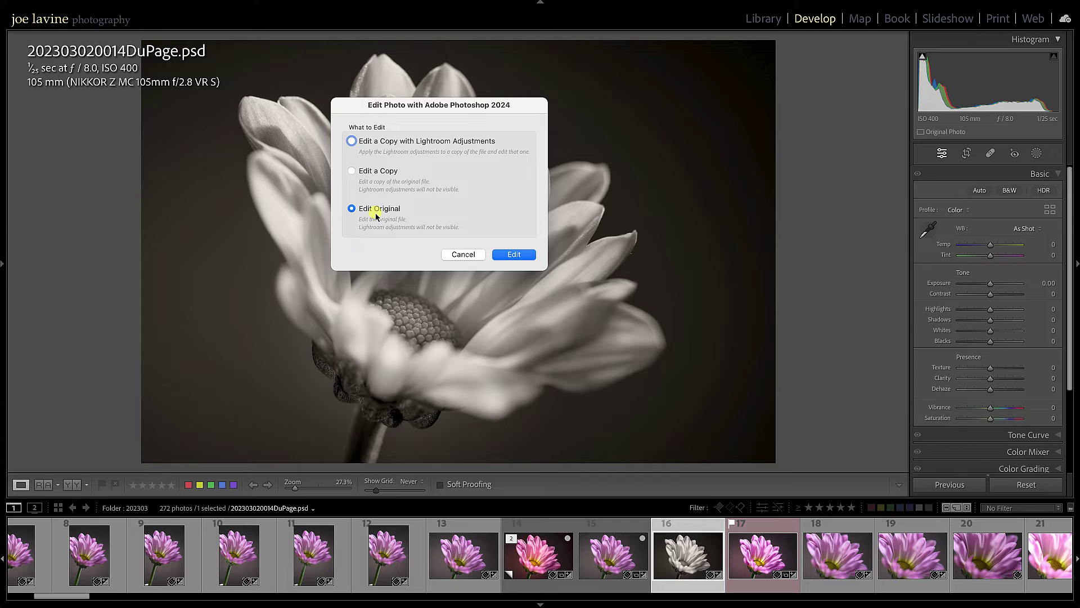
click(514, 256)
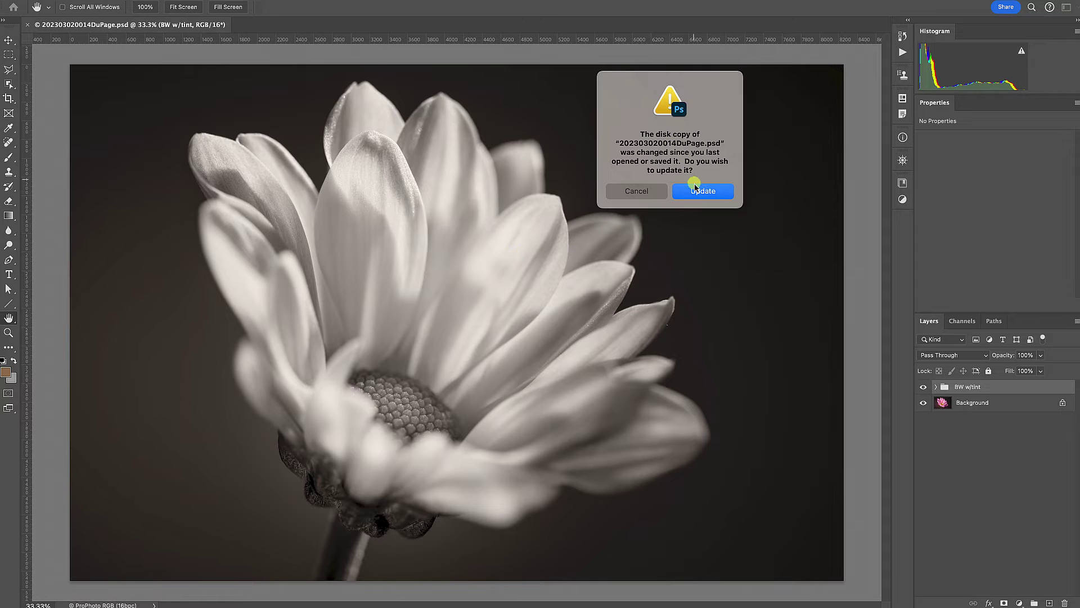
Step: Update the reopened PSD, review its BW w/tint layers, then close it without saving
click(696, 191)
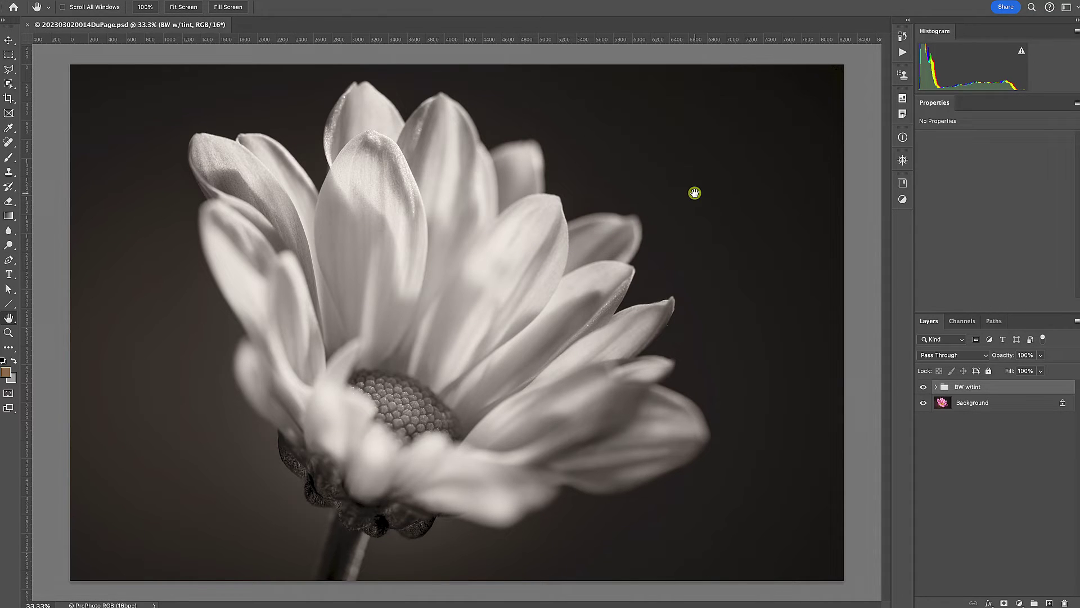
click(936, 387)
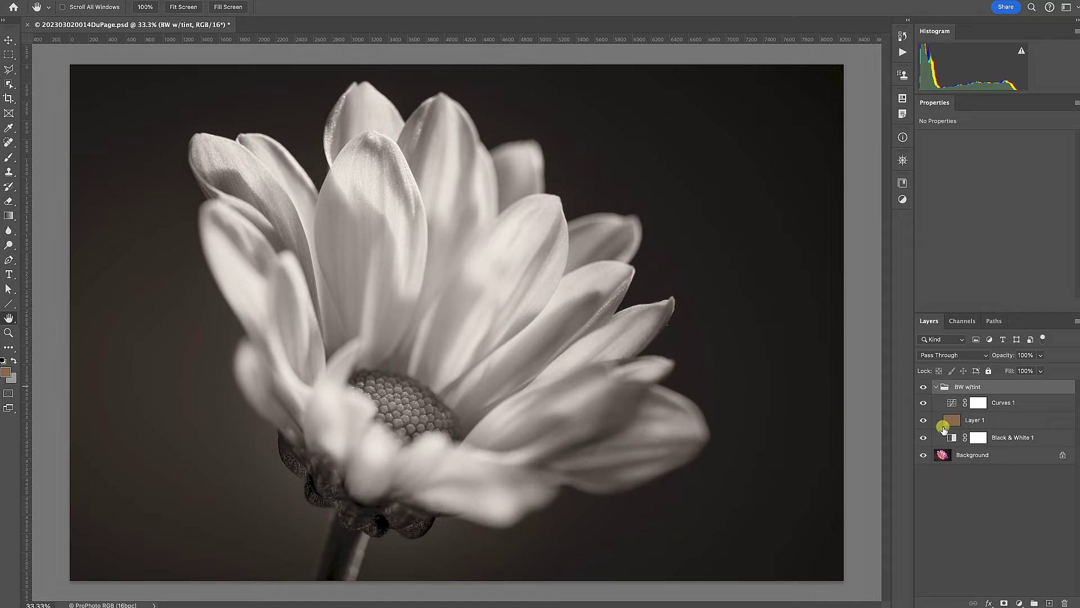
key(super+w)
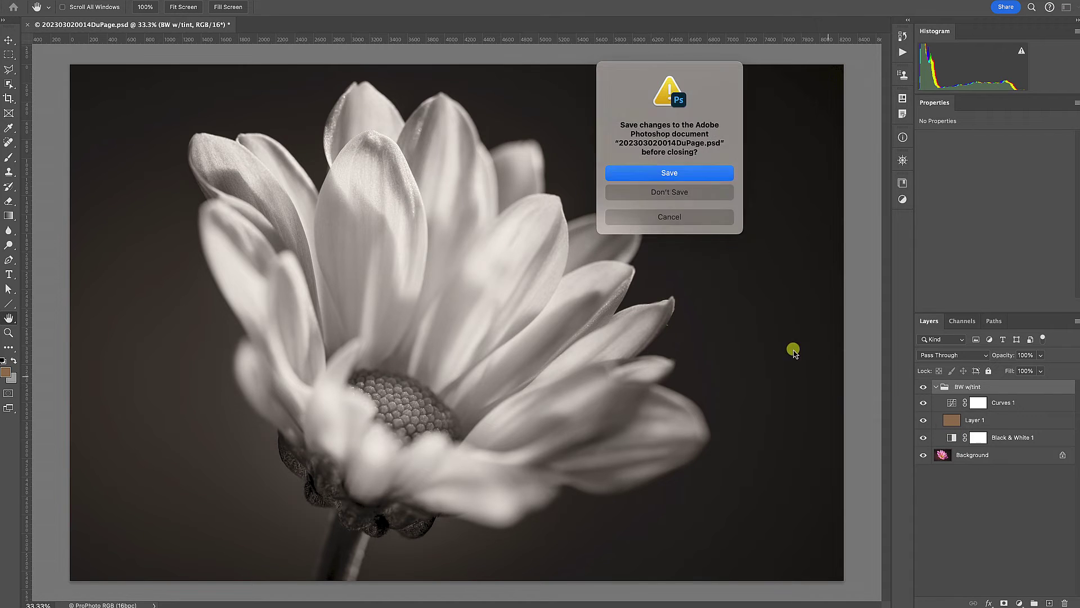
click(663, 192)
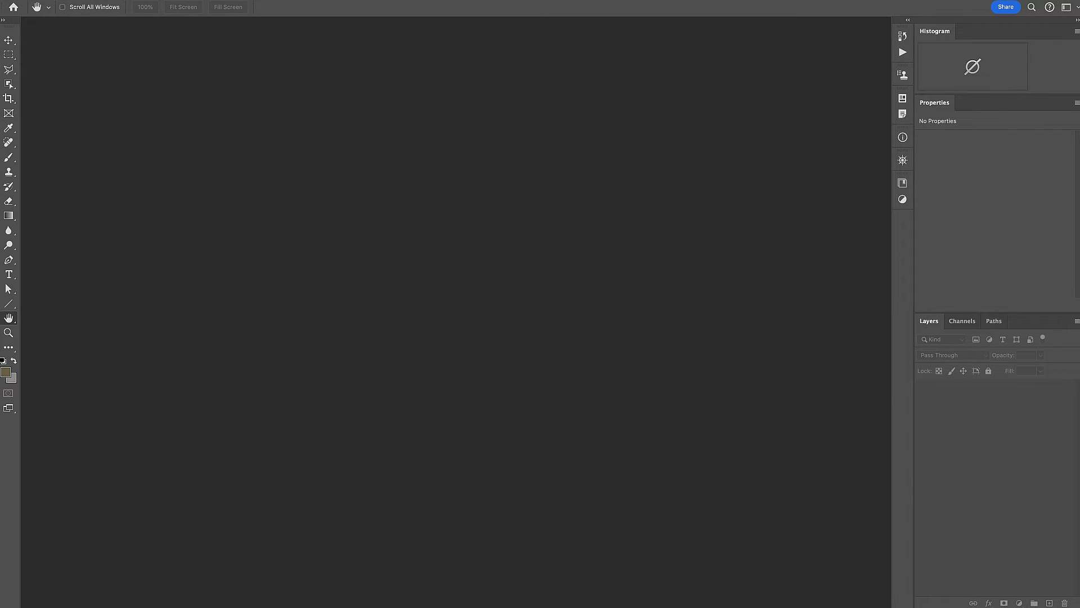
key(super+Tab)
Step: Raise Clarity to +100 on the sepia PSD, then choose Edit in Adobe Photoshop 2024
click(631, 479)
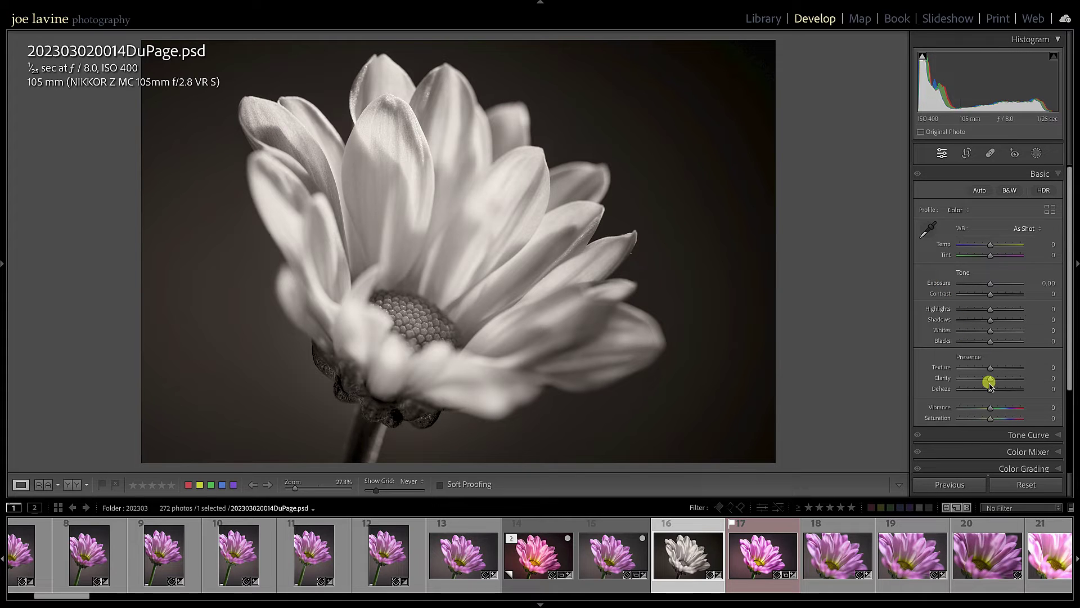
drag(992, 381, 1021, 377)
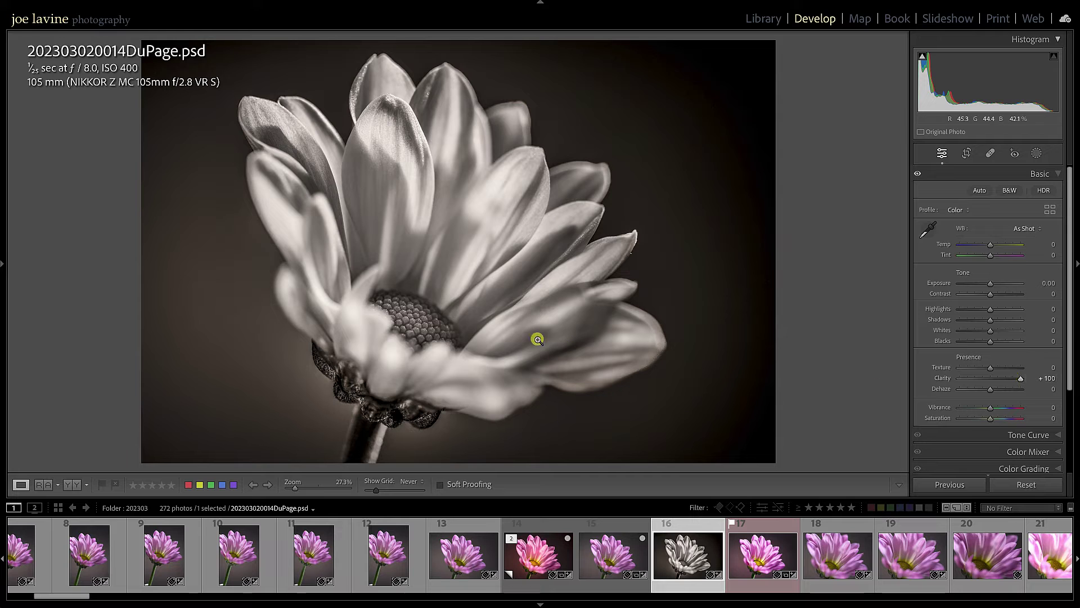
right_click(483, 245)
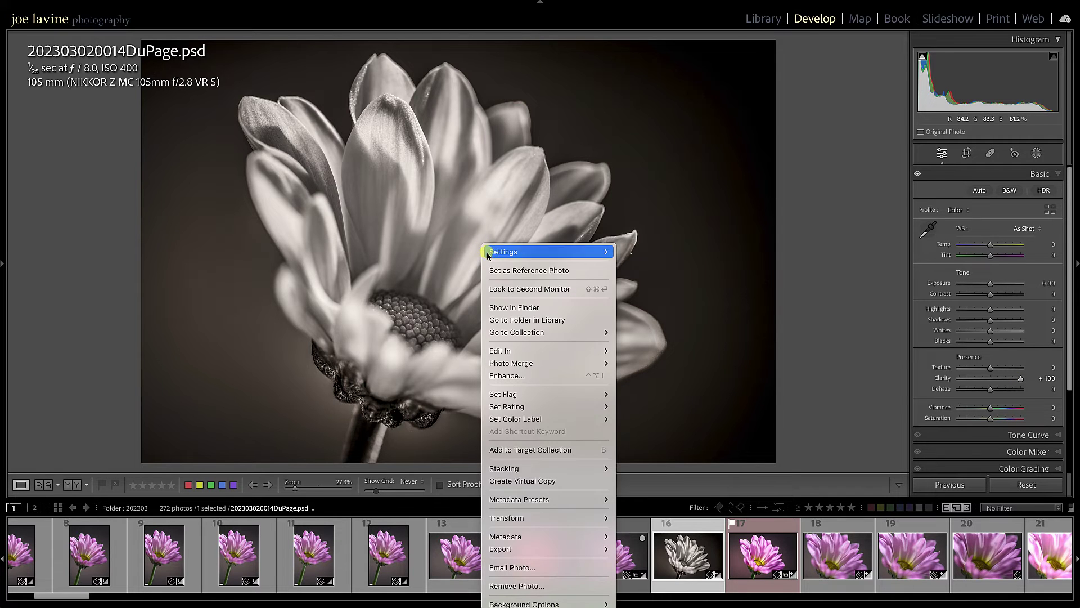
mouse_move(591, 352)
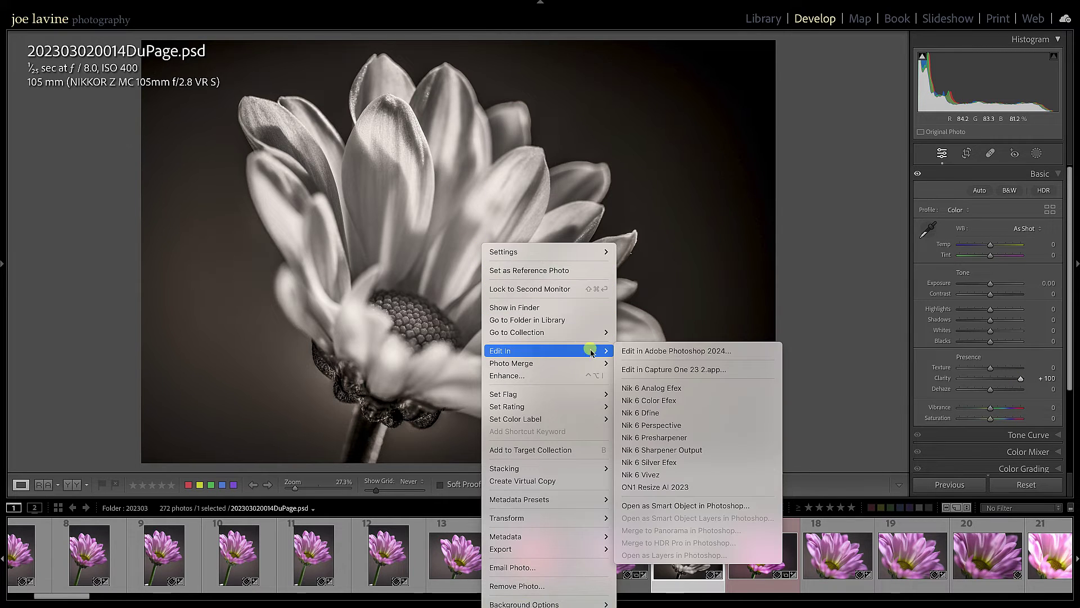
click(624, 350)
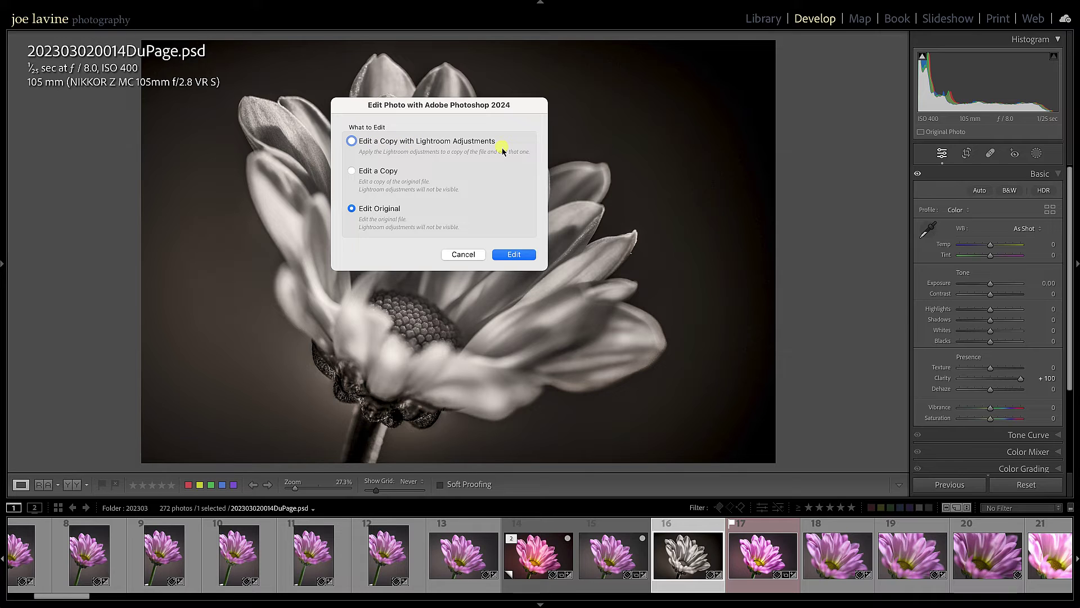
Step: Open the original DuPage PSD in Photoshop, review its BW w/tint group, then close it
click(518, 254)
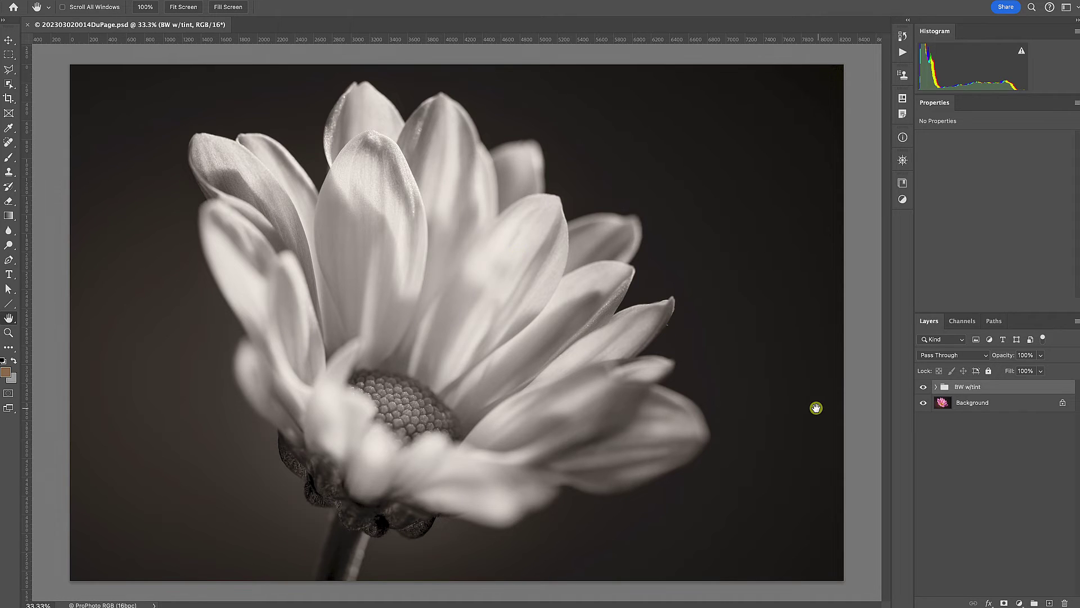
click(27, 25)
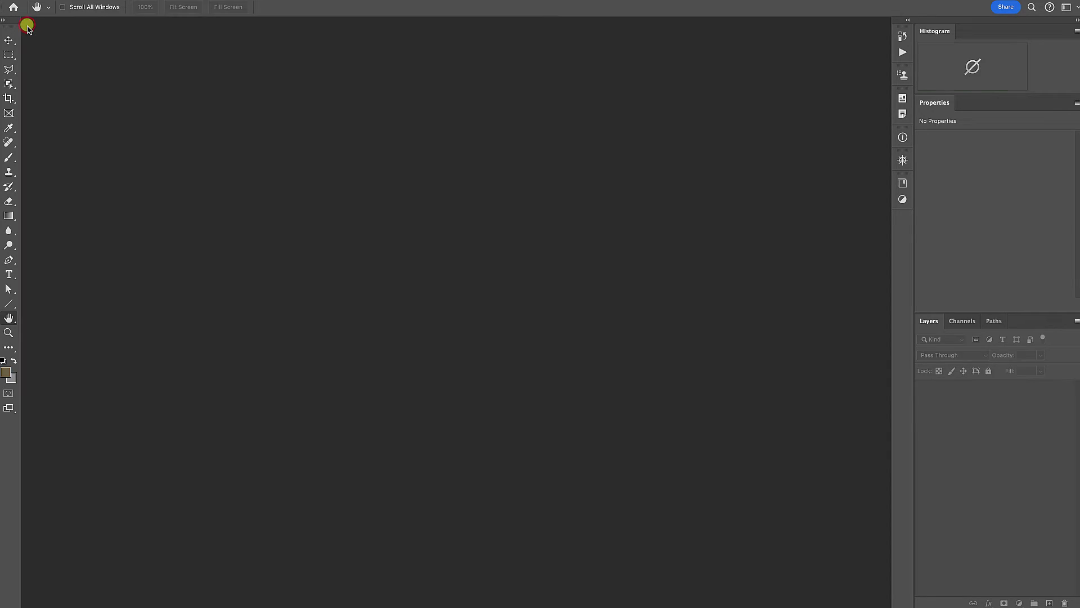
Step: Send a copy of the DuPage photo with Lightroom adjustments to Photoshop 2024
key(super+Tab)
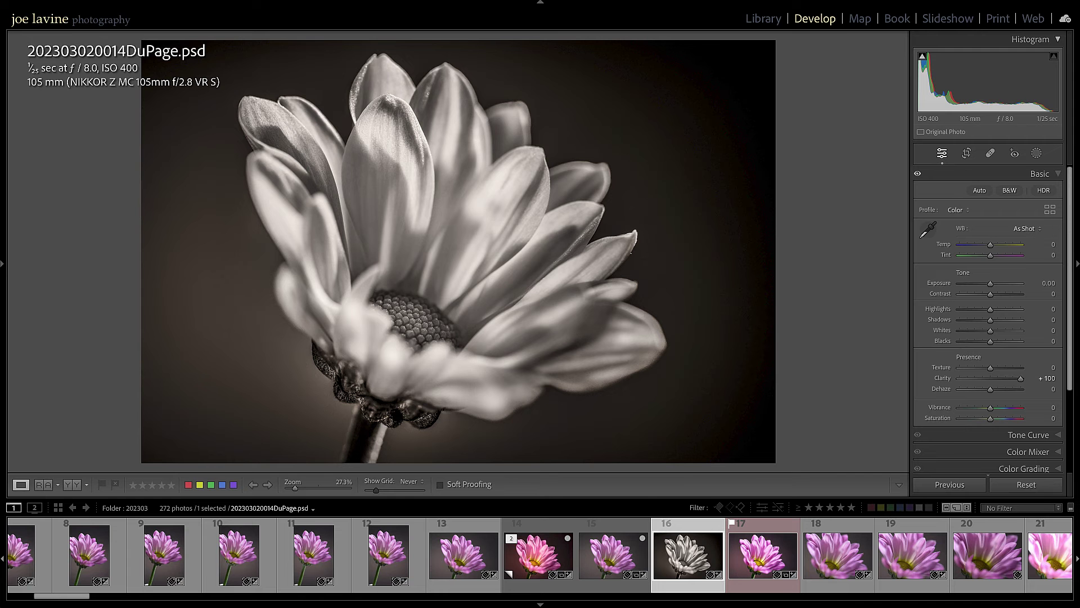
right_click(387, 198)
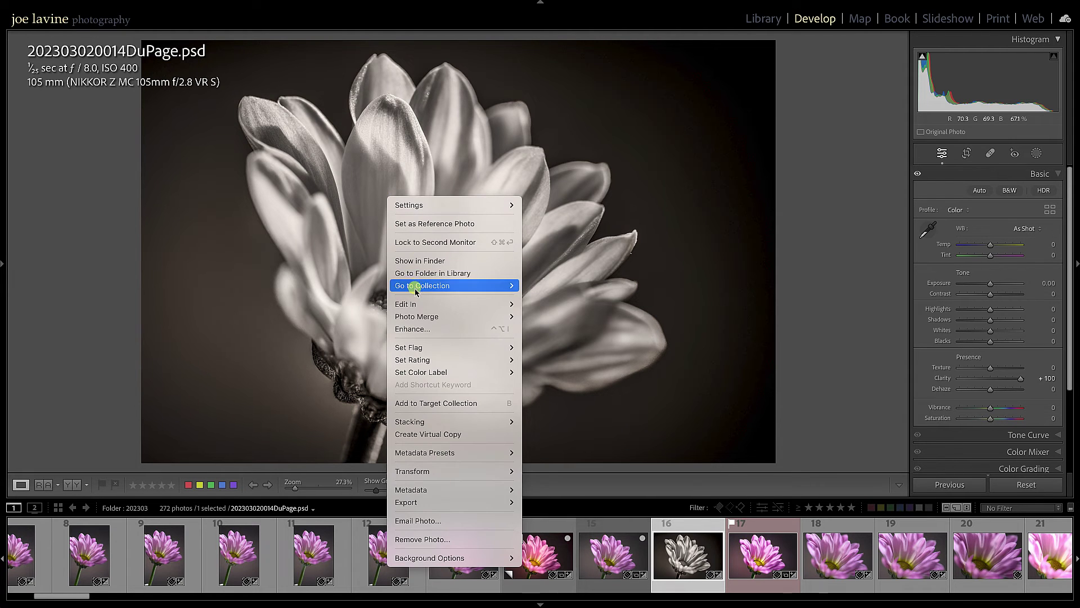
mouse_move(405, 304)
click(531, 306)
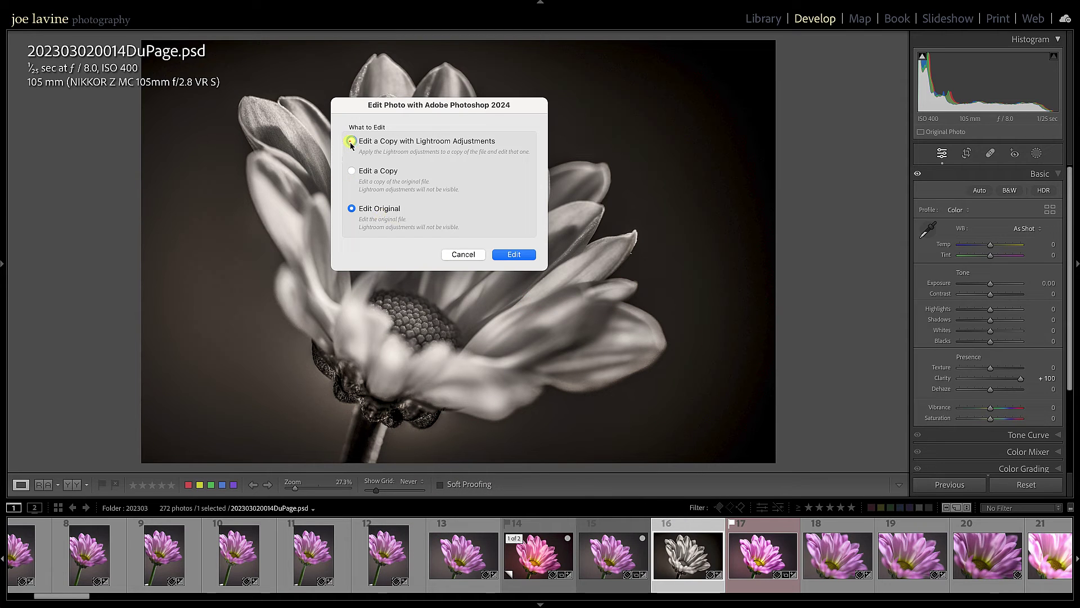
click(351, 142)
click(506, 254)
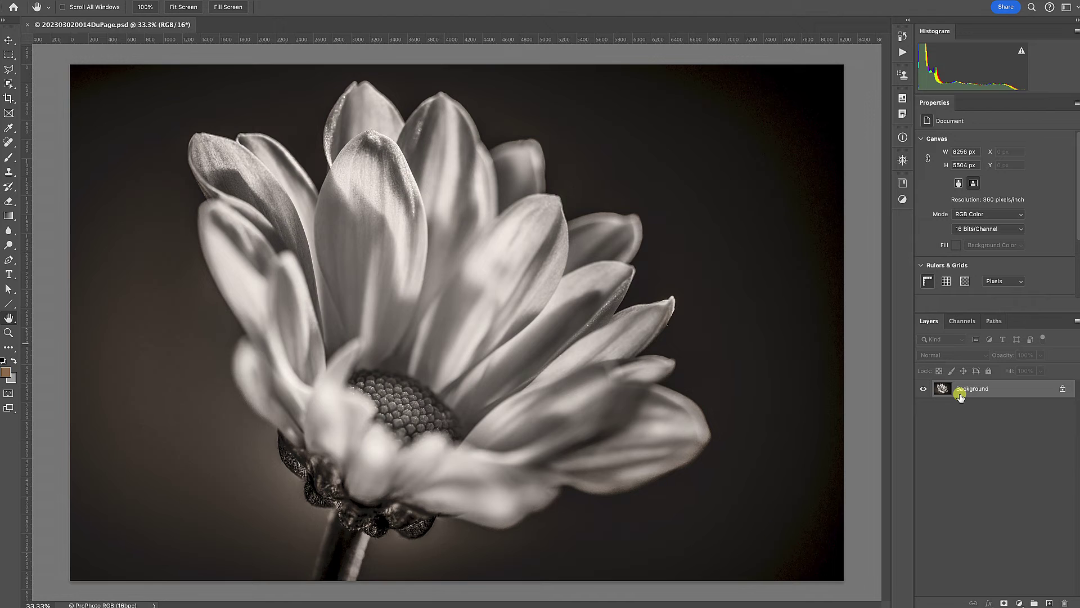
Step: Close the flattened DuPage copy in Photoshop, choosing Don't Save
click(28, 27)
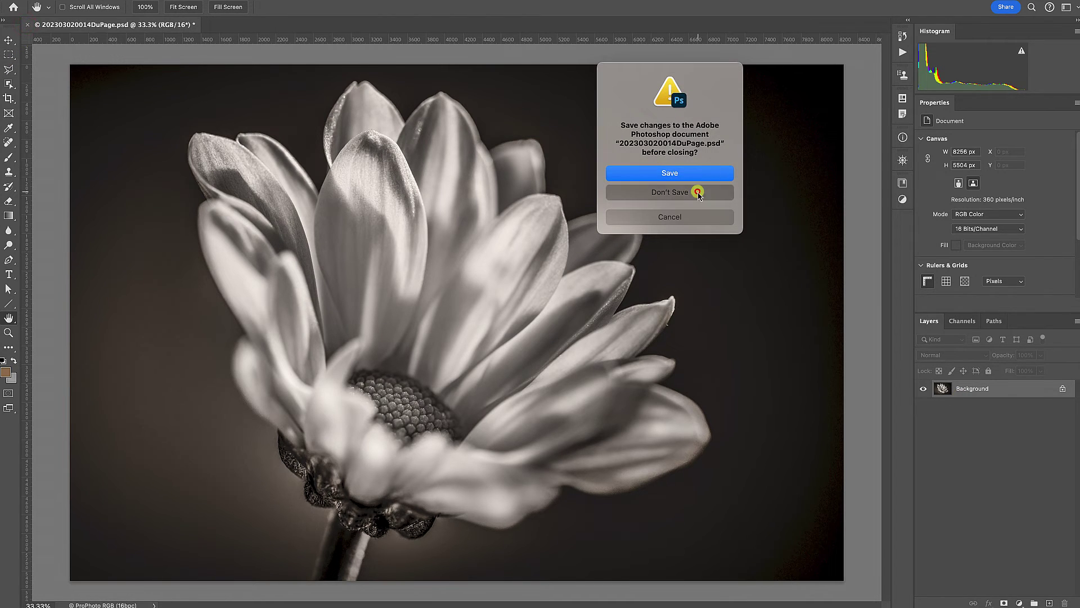
click(697, 193)
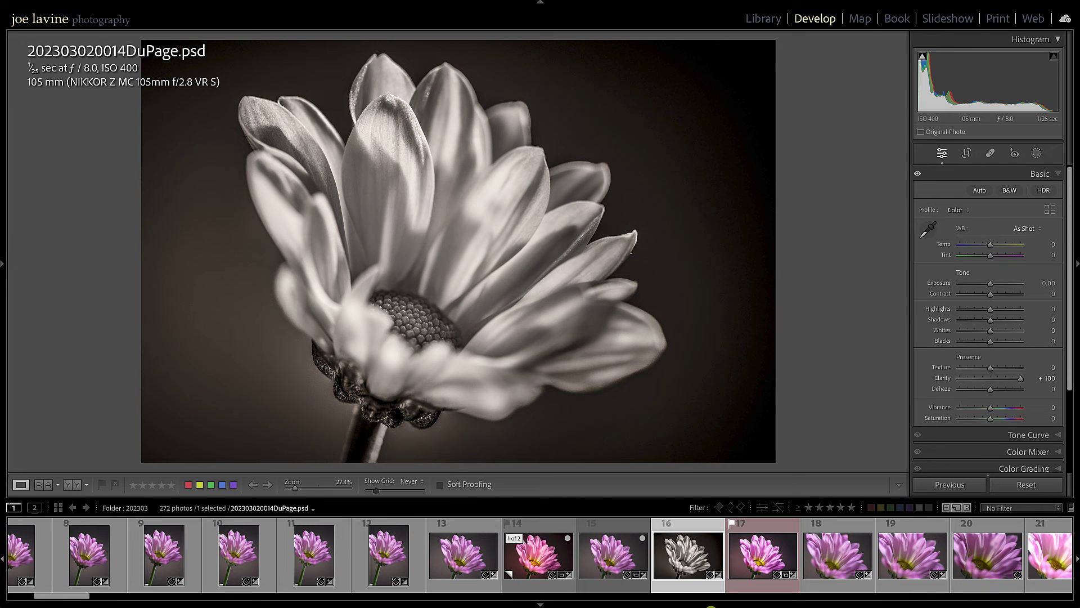
Step: Reset Clarity on the sepia DuPage PSD from +100 back to 0
click(951, 369)
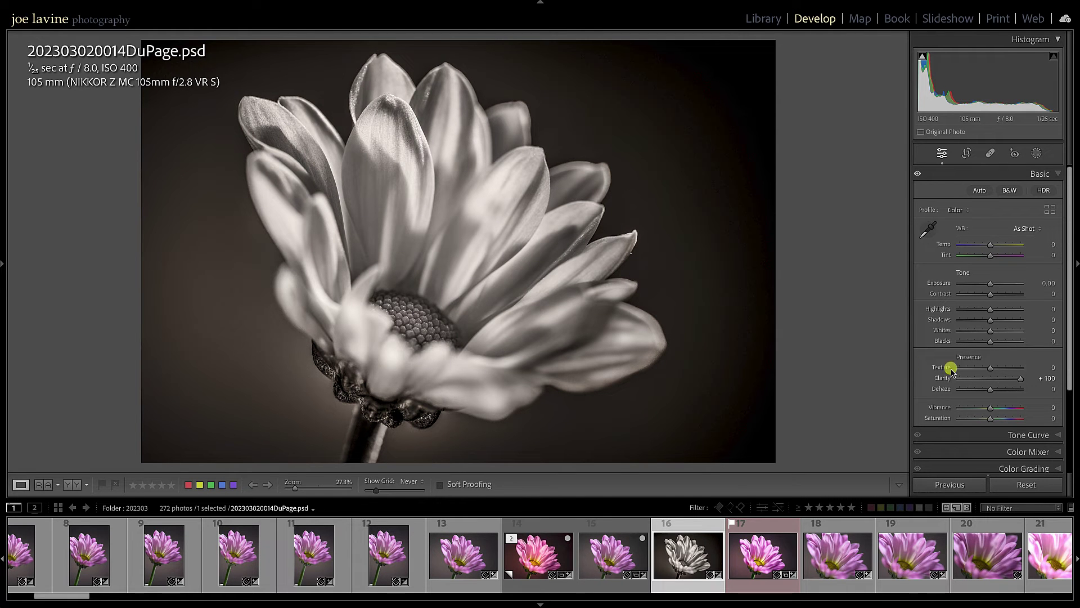
double_click(1021, 378)
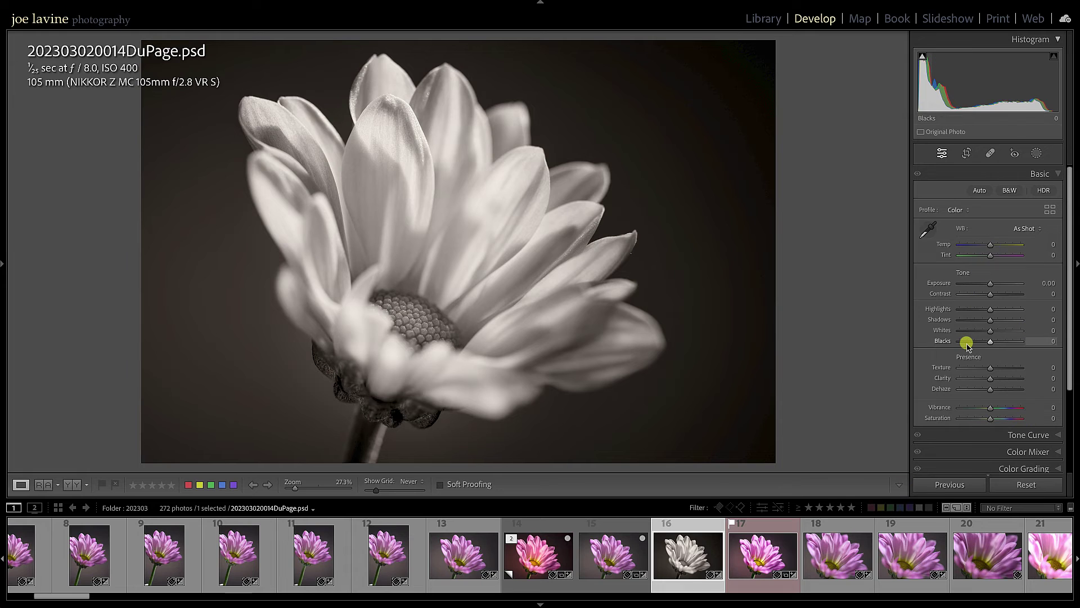
Step: Send the layered DuPage PSD to Photoshop 2024 with Edit Original
right_click(529, 297)
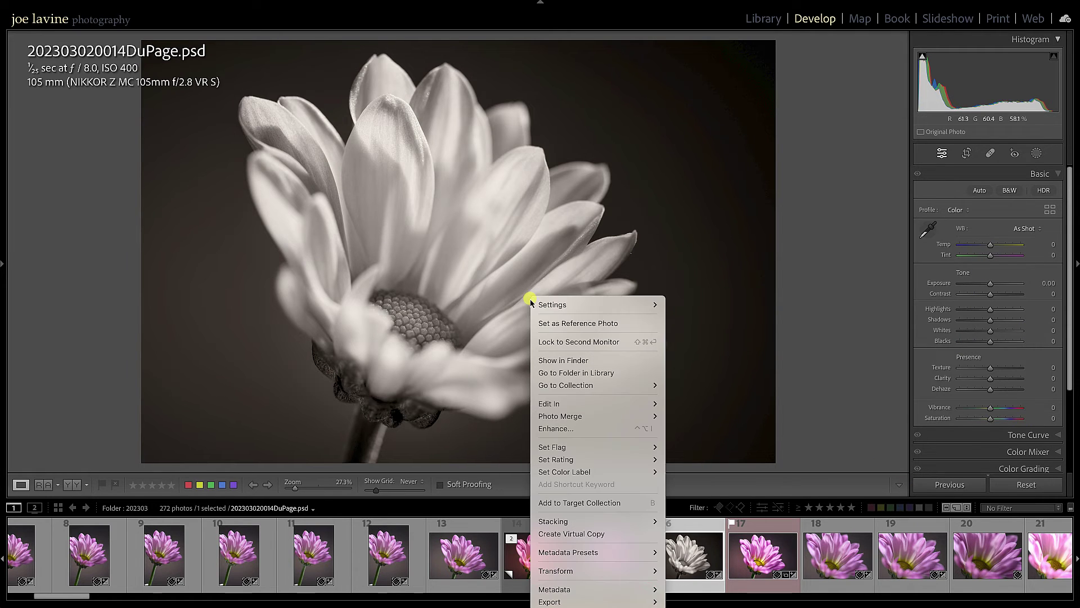
mouse_move(567, 403)
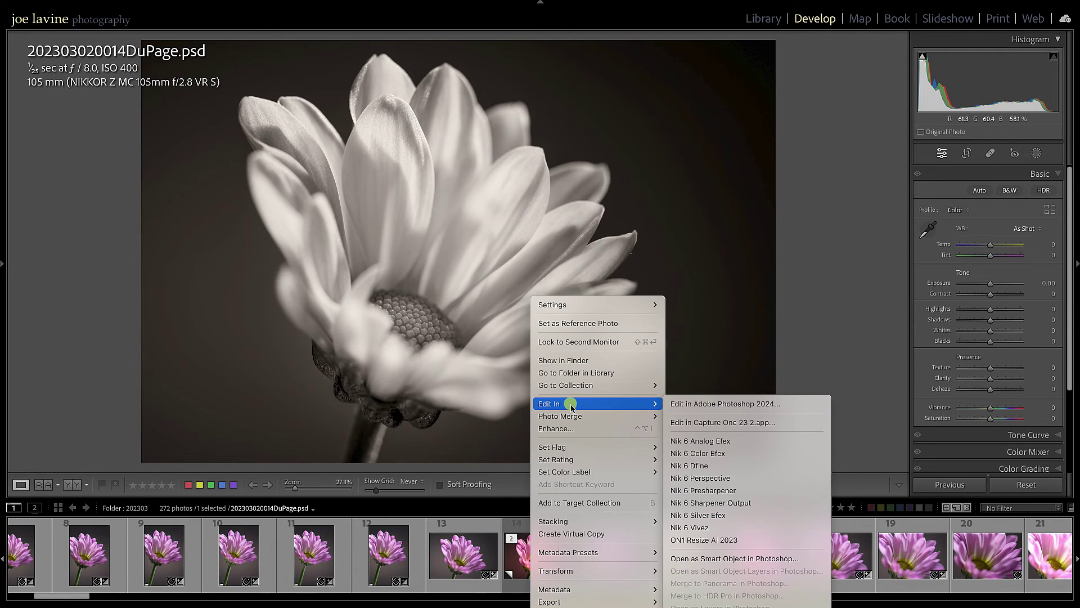
click(676, 406)
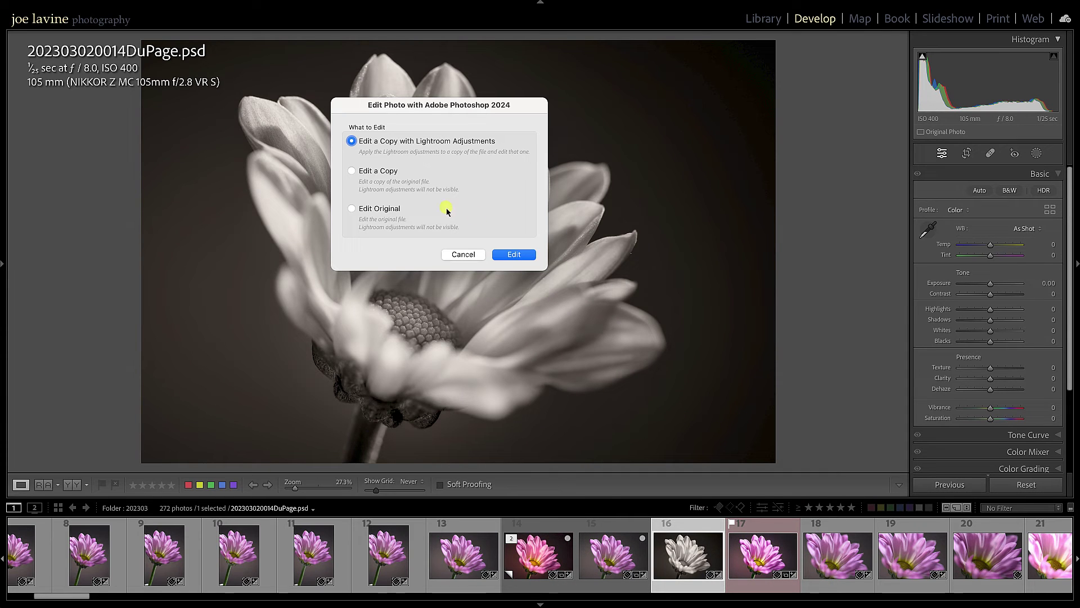
click(383, 211)
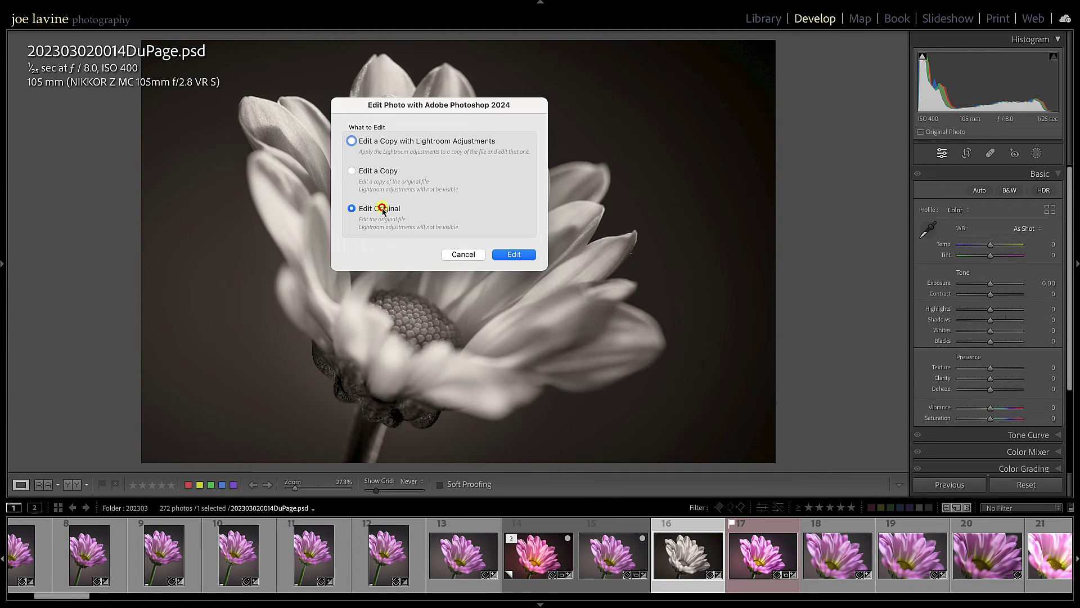
click(512, 255)
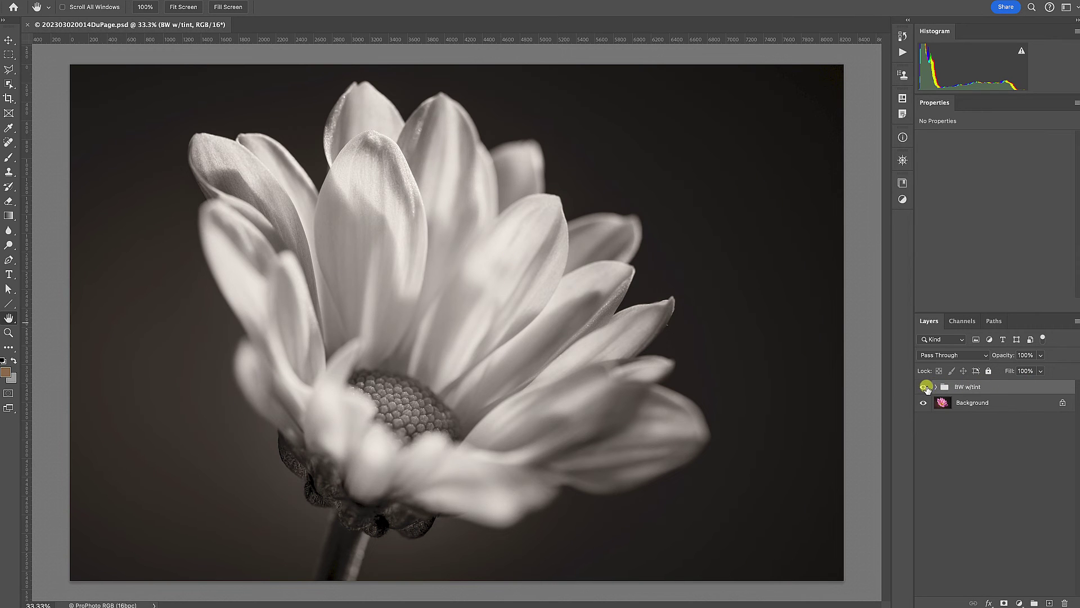
Step: Hide BW w/tint, add a Curves S-curve with deep shadows for a black background, and save
click(926, 387)
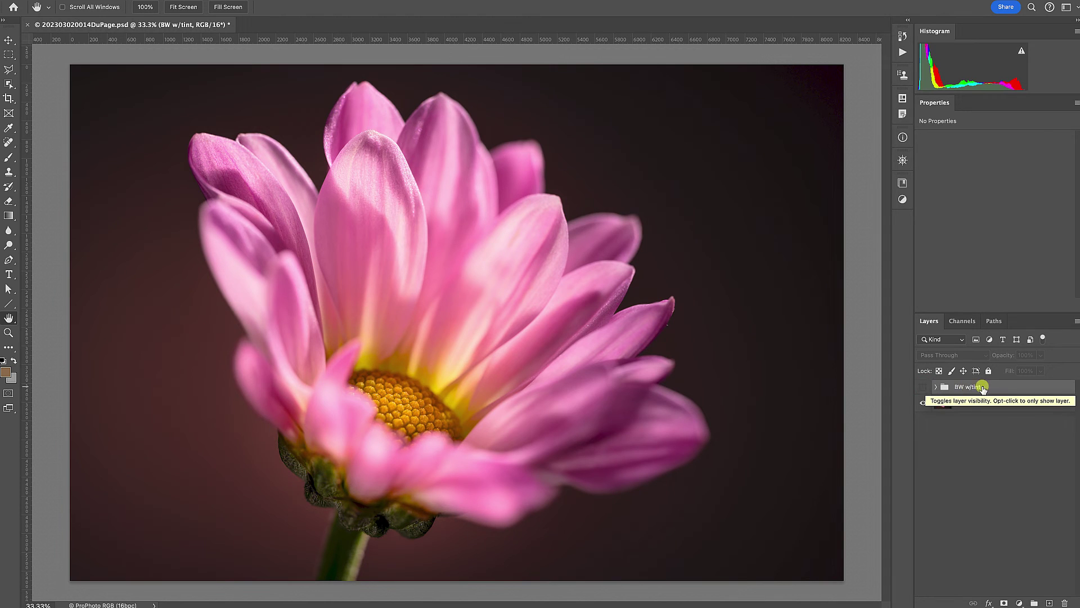
click(1019, 603)
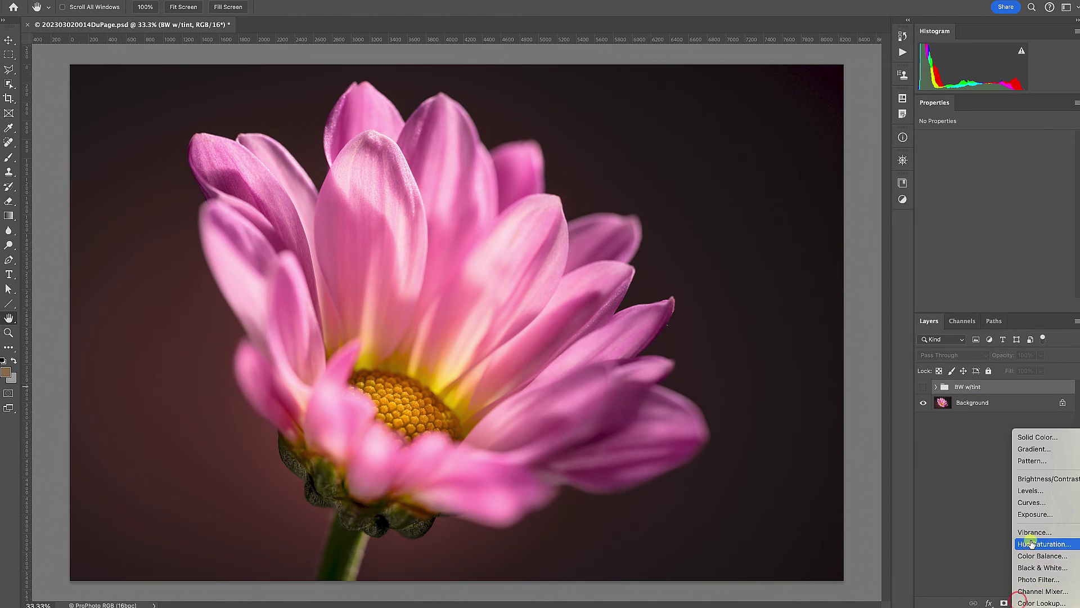
click(1027, 498)
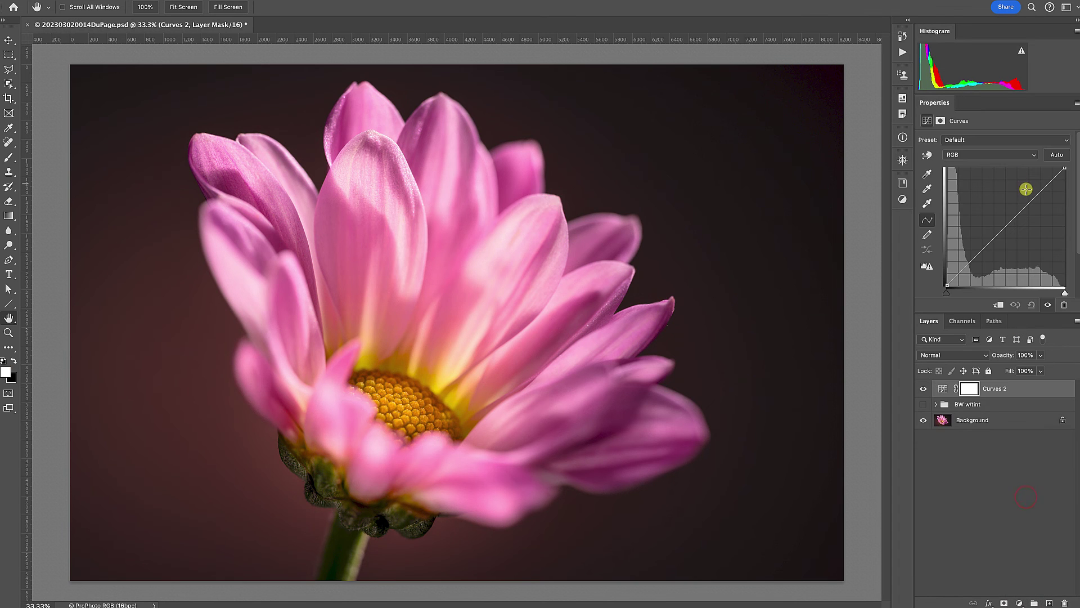
click(1026, 196)
drag(963, 271, 976, 280)
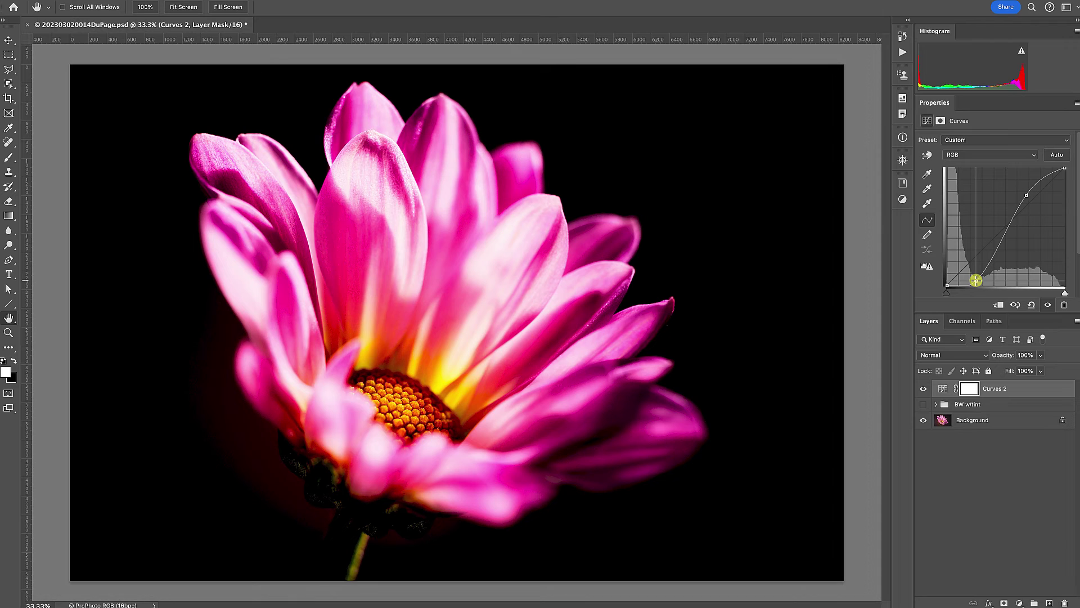
key(ctrl+s)
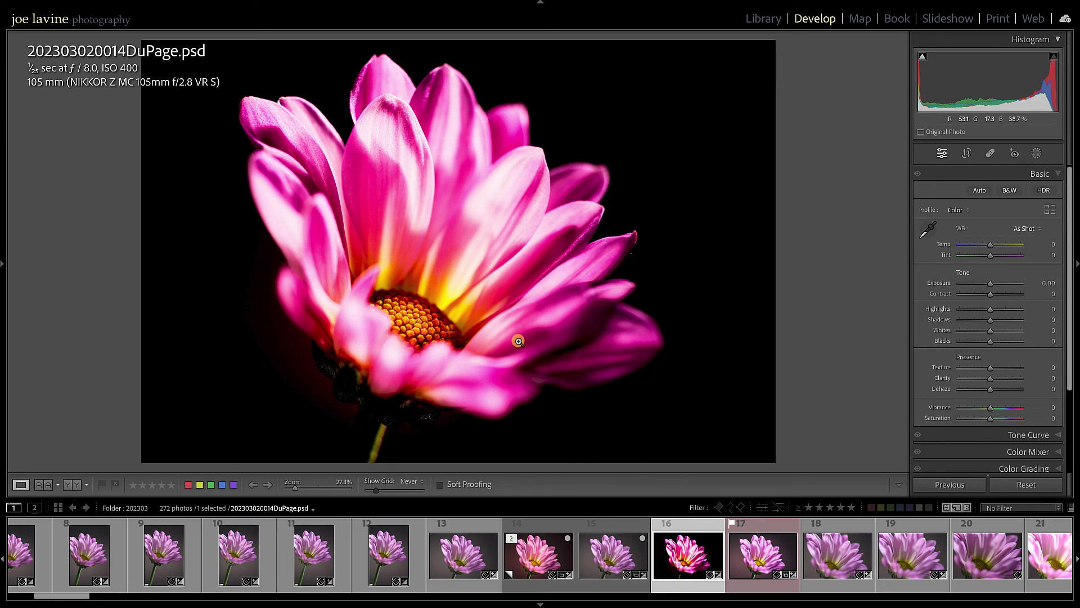
Step: Send the photo from Lightroom to Photoshop 2024 for editing again
right_click(501, 296)
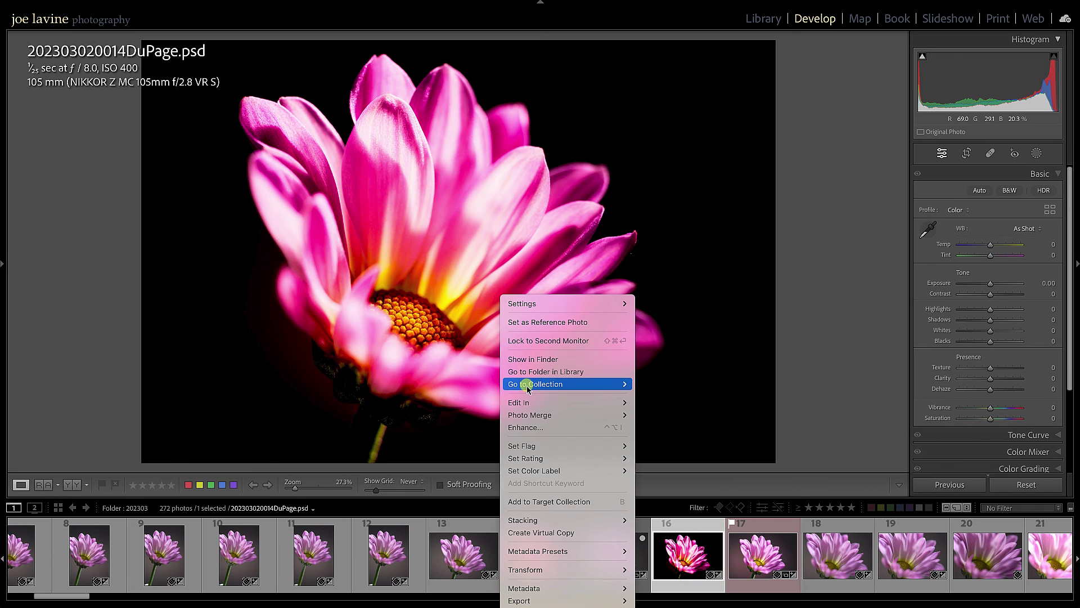
mouse_move(563, 403)
click(684, 400)
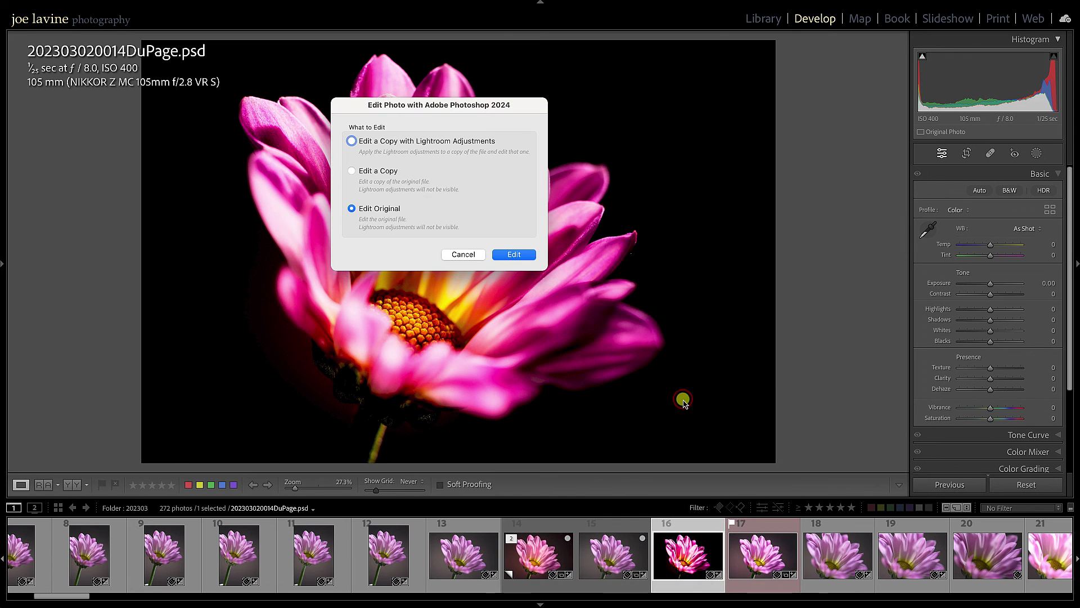
Step: Edit the original PSD, hide Curves 2, re-enable BW w/tint, and save
click(516, 255)
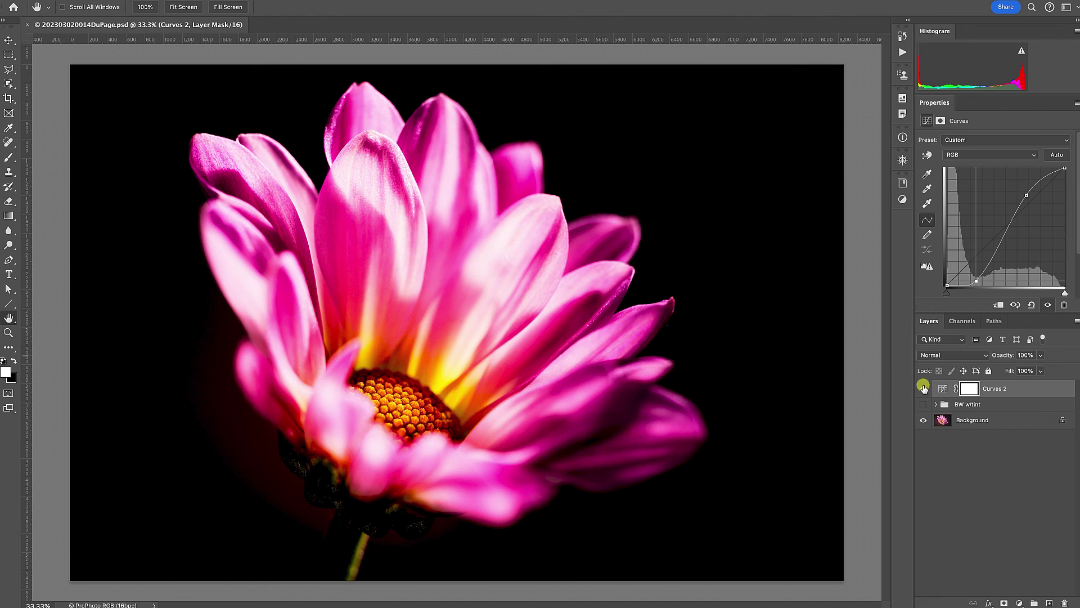
click(923, 386)
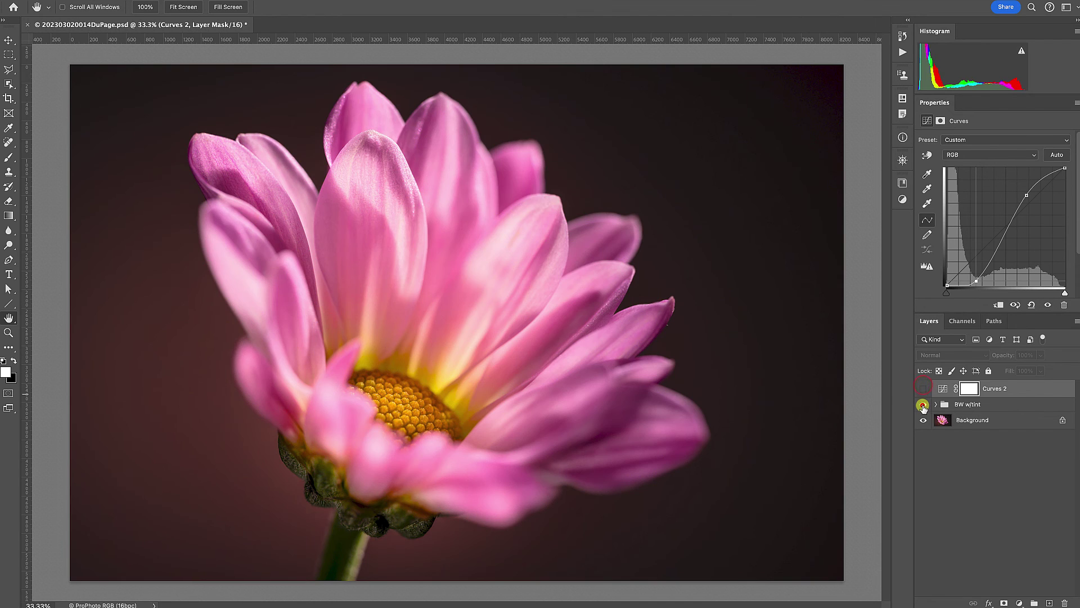
click(923, 405)
key(super+s)
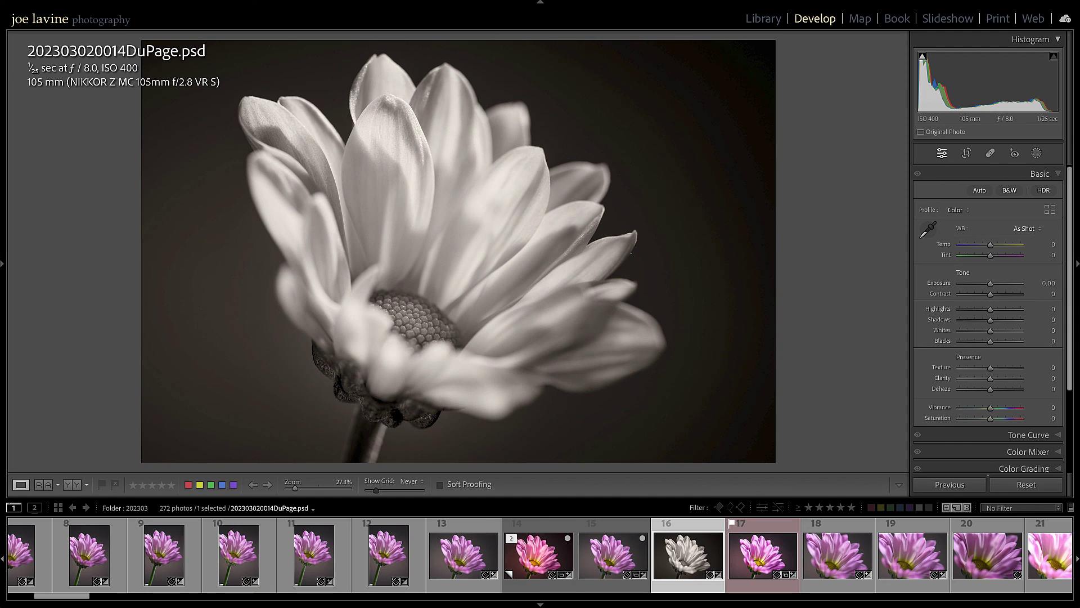
click(565, 561)
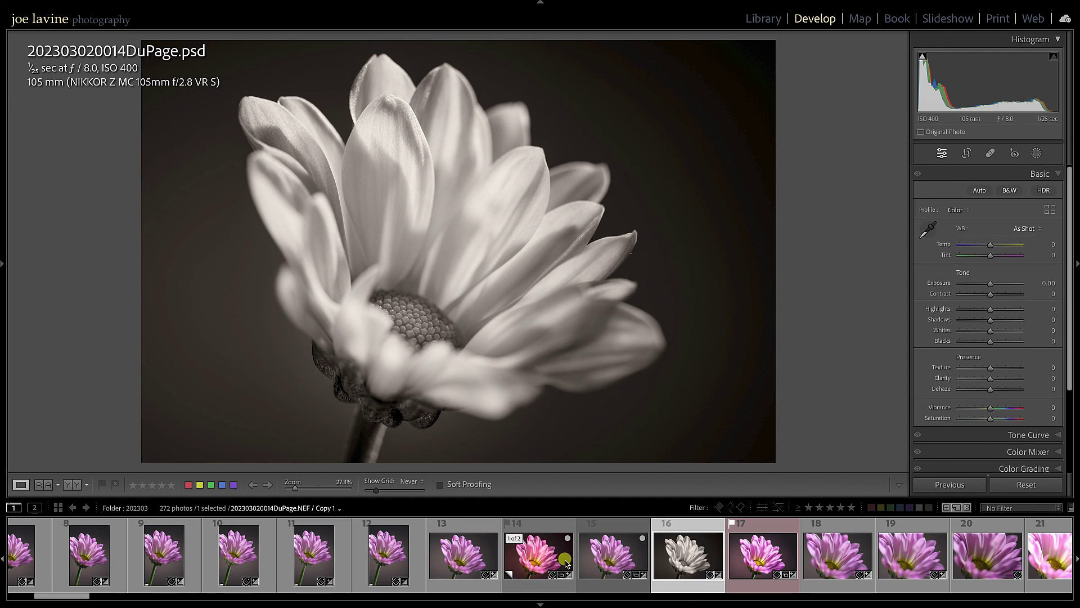
click(539, 556)
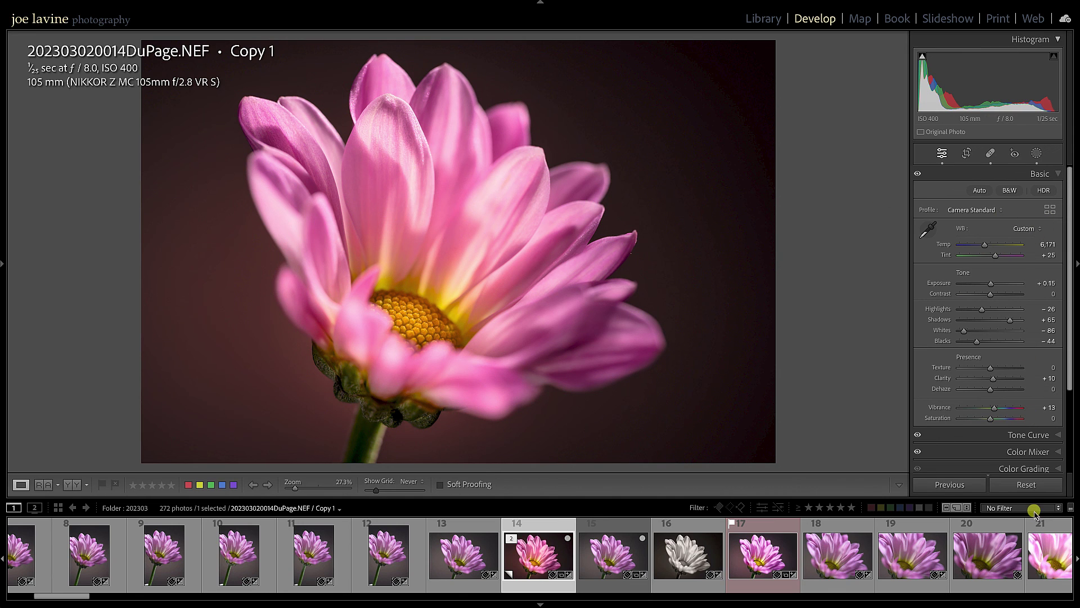
right_click(458, 233)
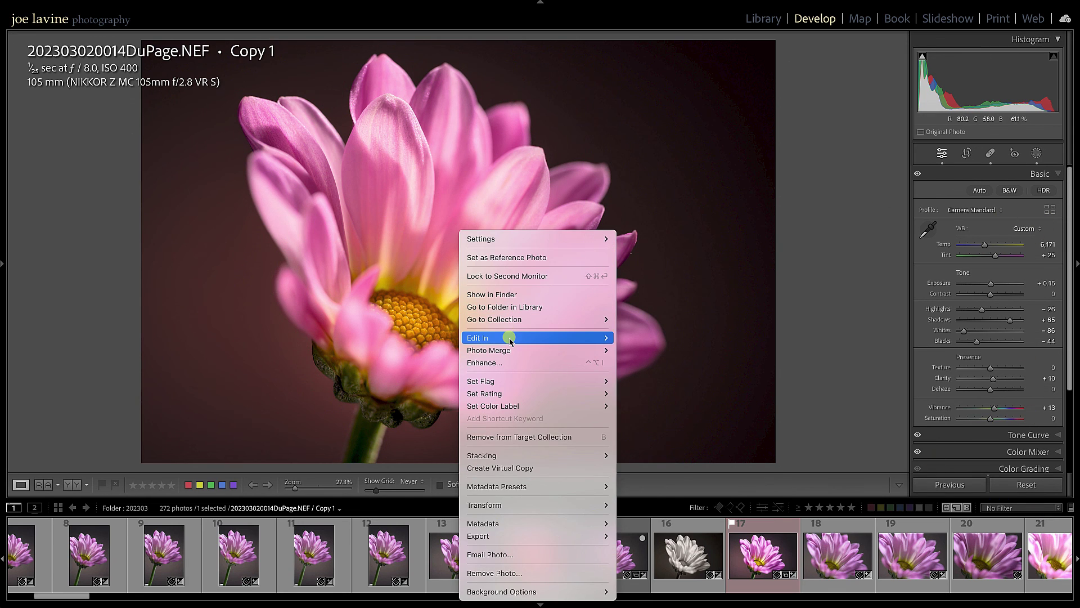
mouse_move(509, 337)
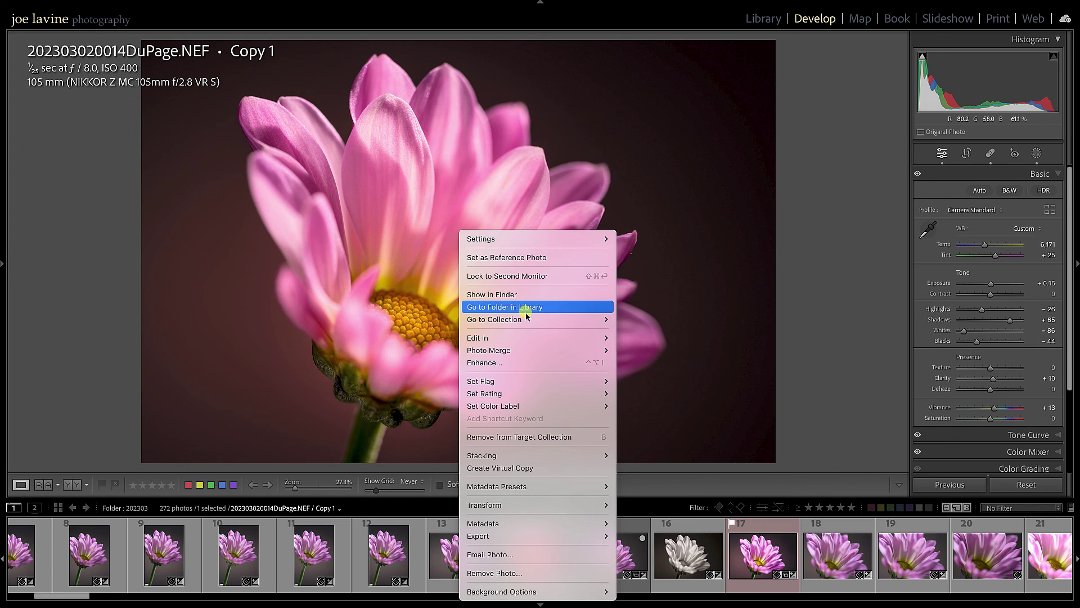
click(96, 270)
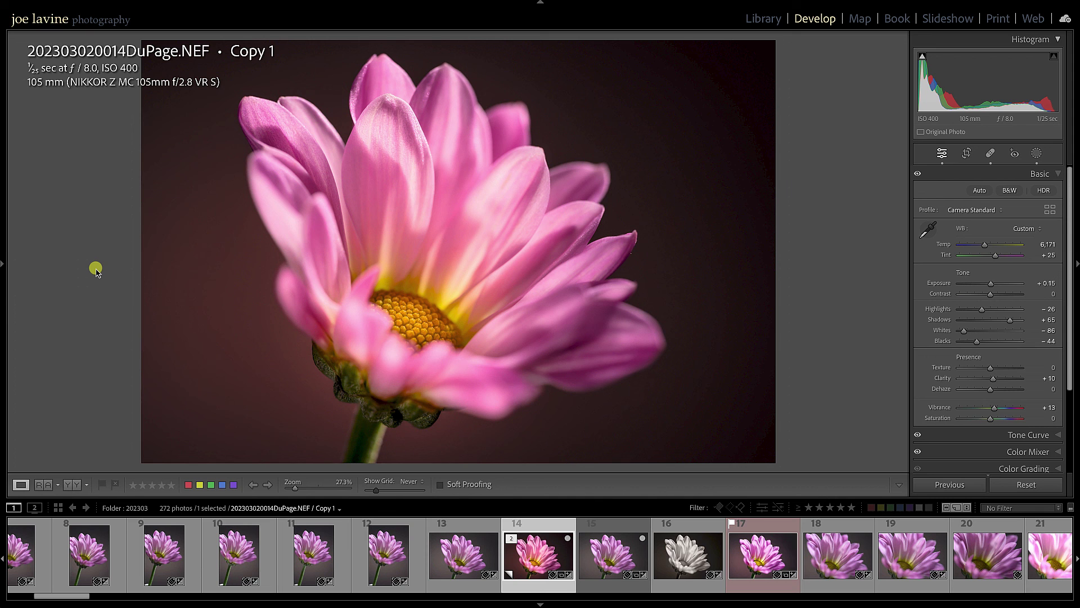